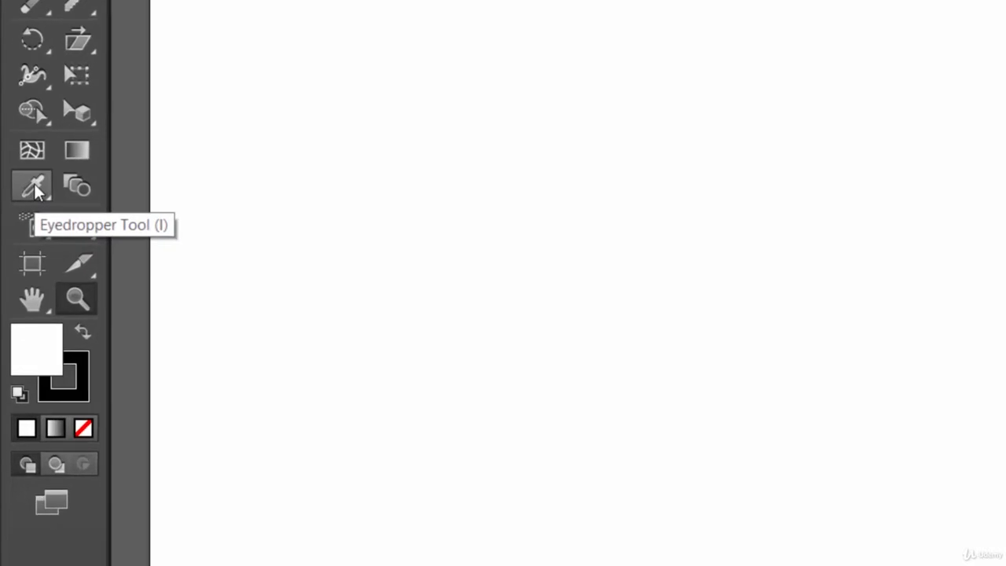
- Draw a near-circular ellipse in the upper-left area of the artboard with the Ellipse tool and fill it with blue
key("v")
left_click(22, 25)
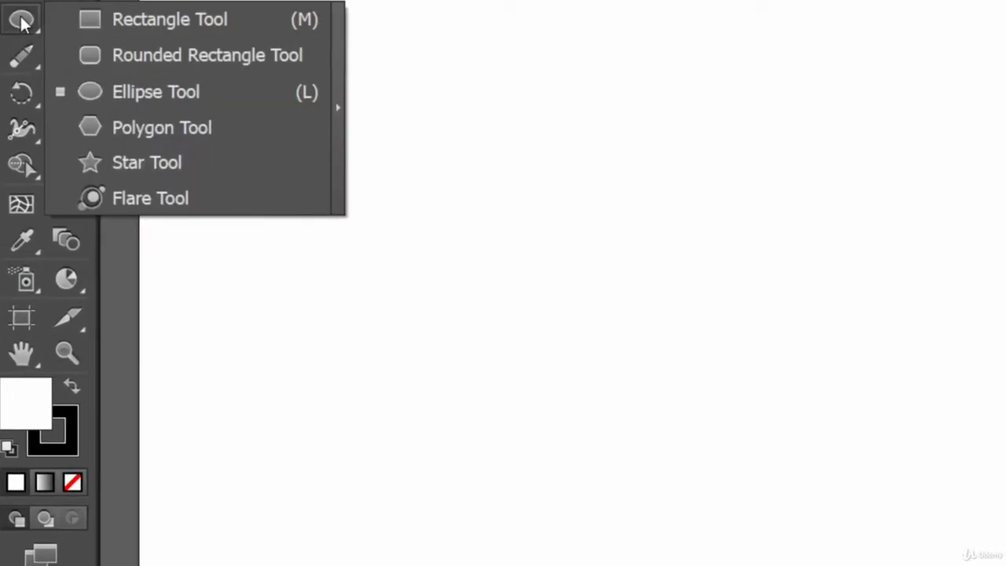
left_click(137, 207)
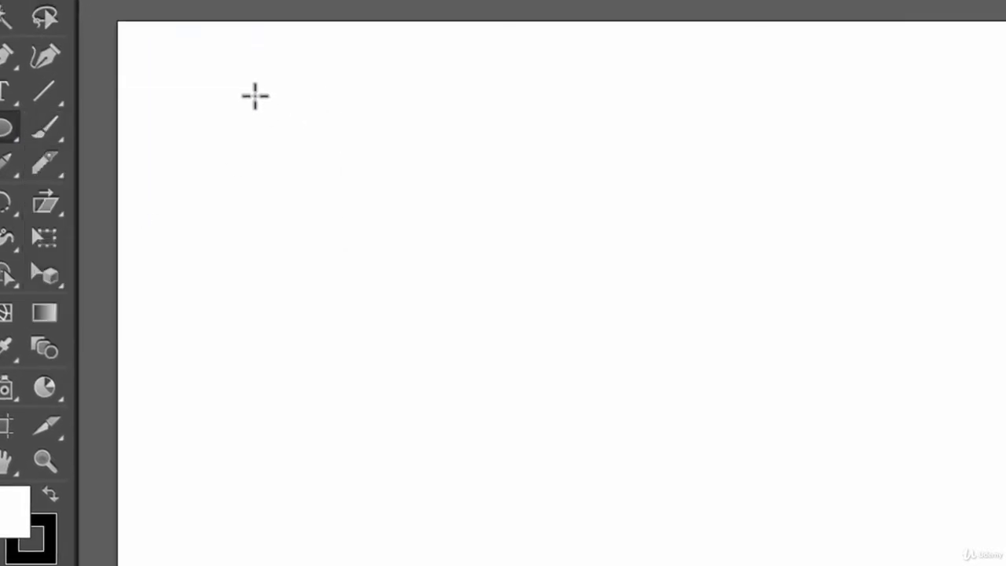
left_click_drag(258, 99, 470, 314)
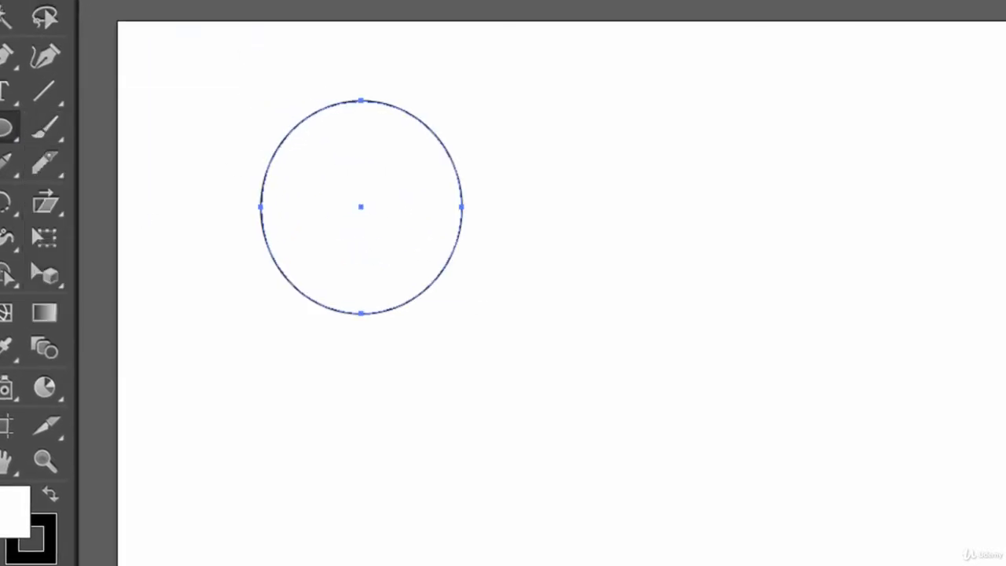
left_click(87, 1)
left_click(155, 1)
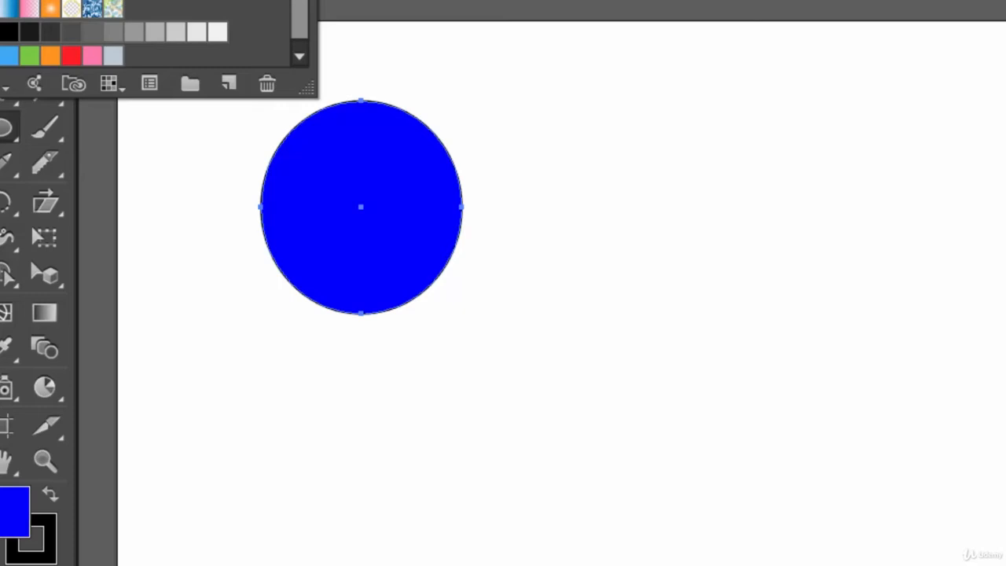
key("Escape")
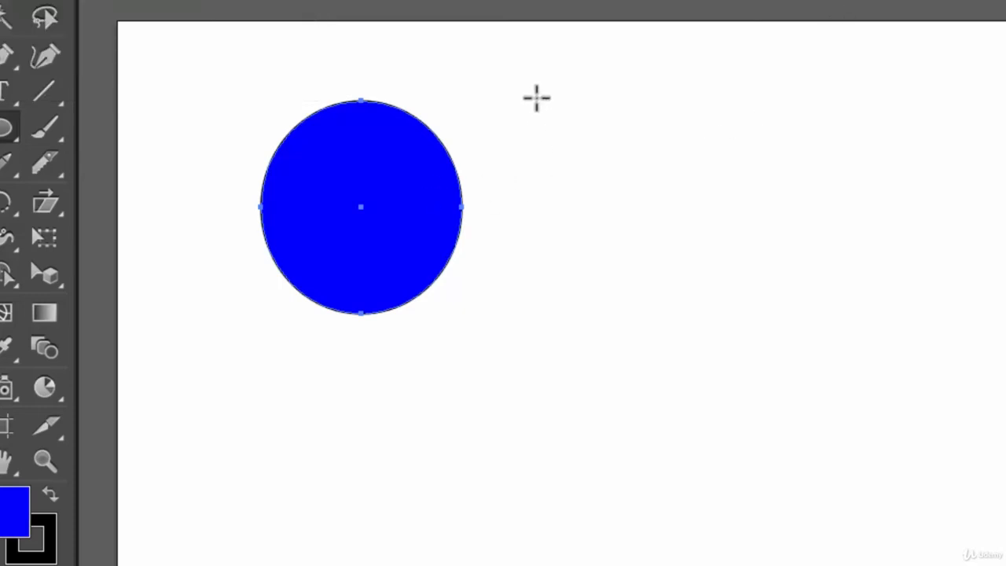
- Draw a larger ellipse beside the blue circle and give it a light orange fill
left_click_drag(537, 98, 829, 359)
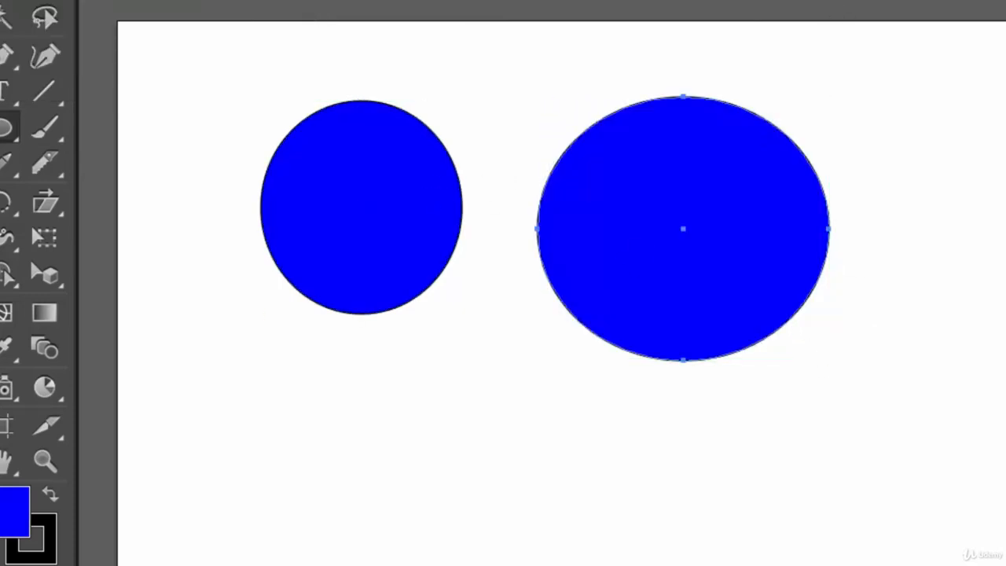
left_click(9, 1)
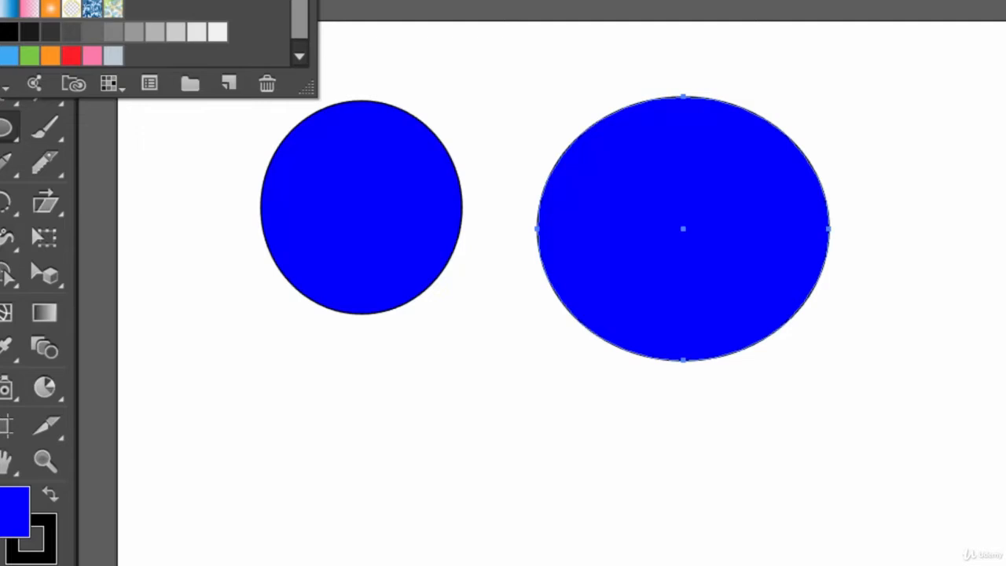
left_click(238, 1)
key("Escape")
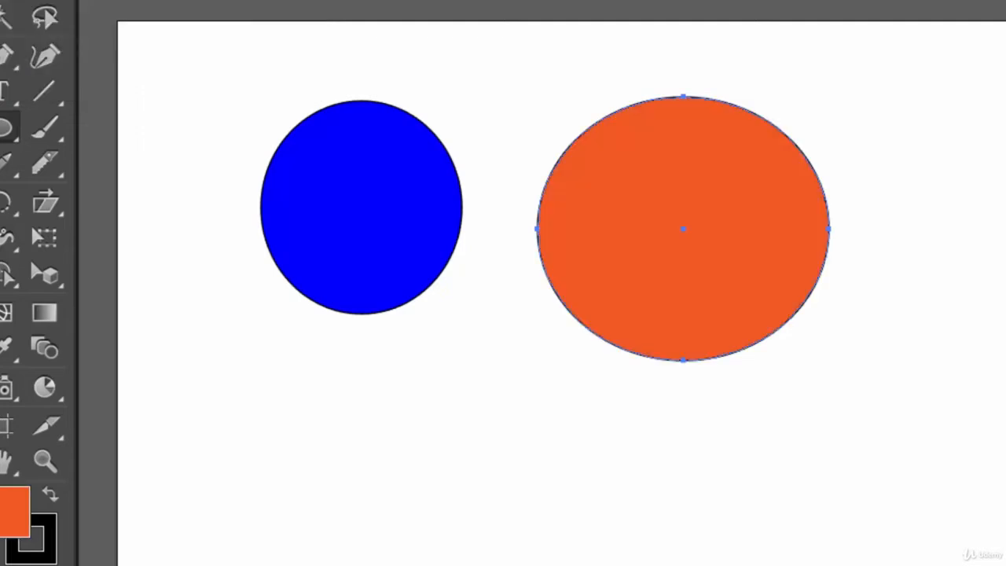
left_click(10, 1)
left_click(259, 1)
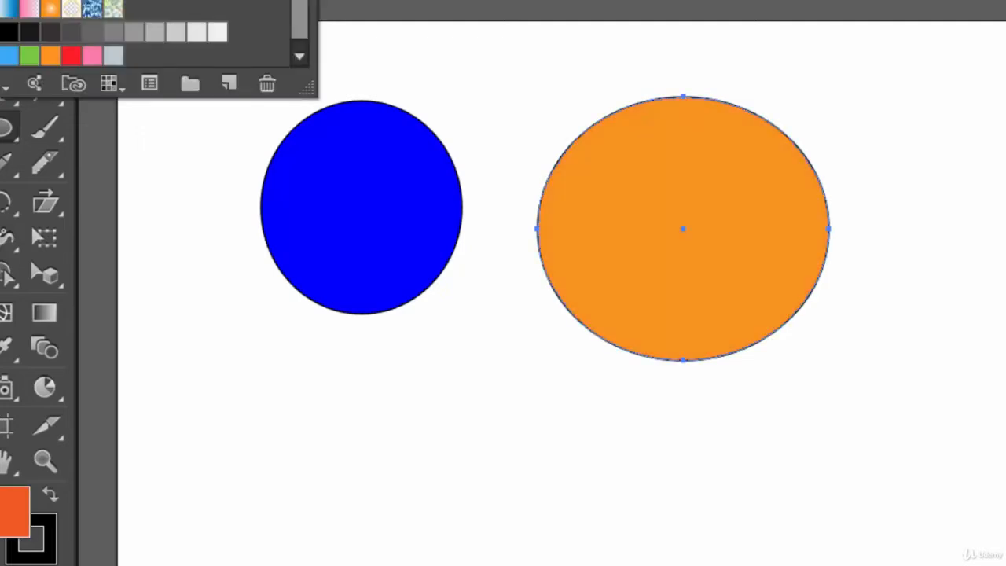
key("Escape")
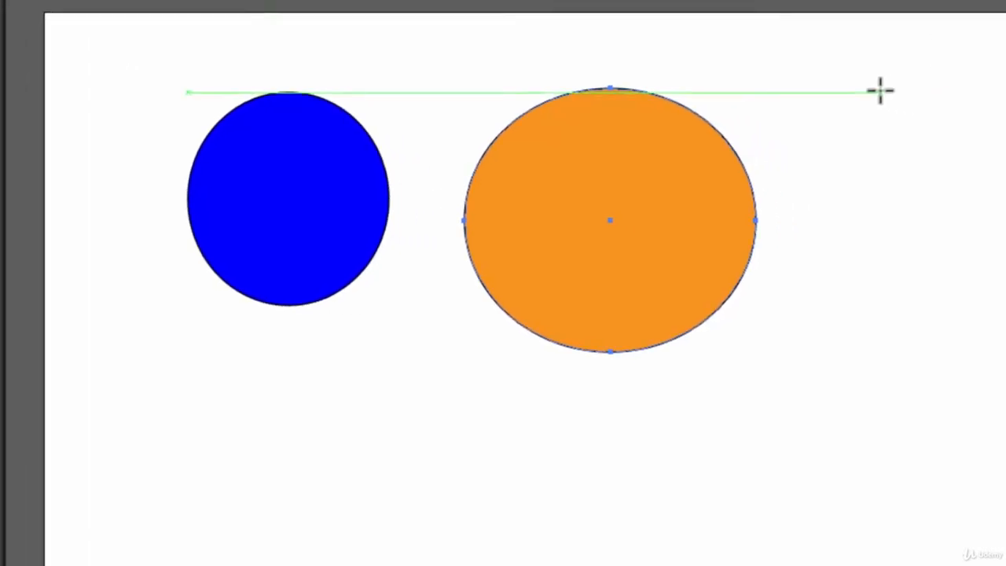
- Draw a third circle beside the orange ellipse in the upper row and fill it with magenta
left_click_drag(951, 98, 1005, 392)
left_click_drag(945, 365, 971, 350)
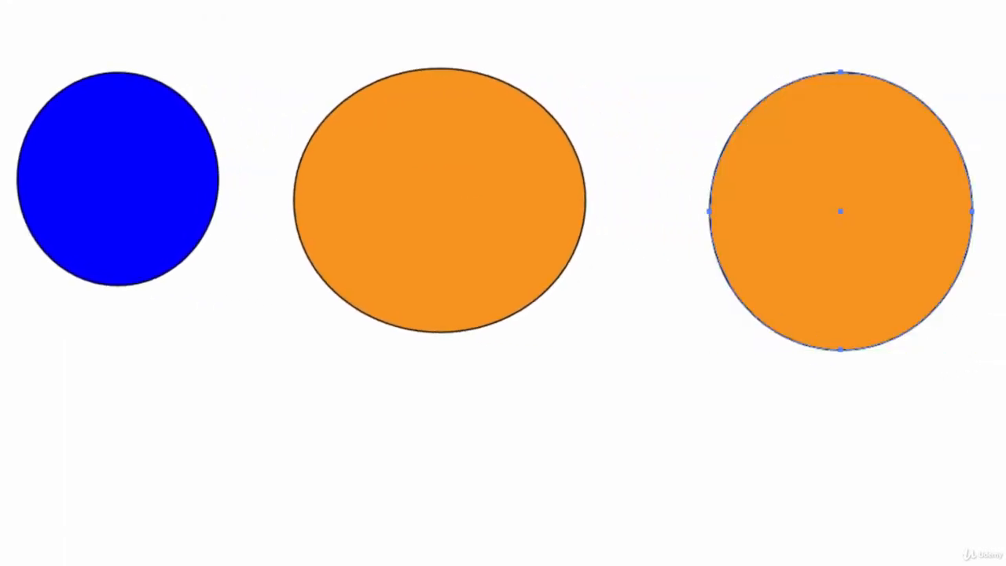
left_click(1, 1)
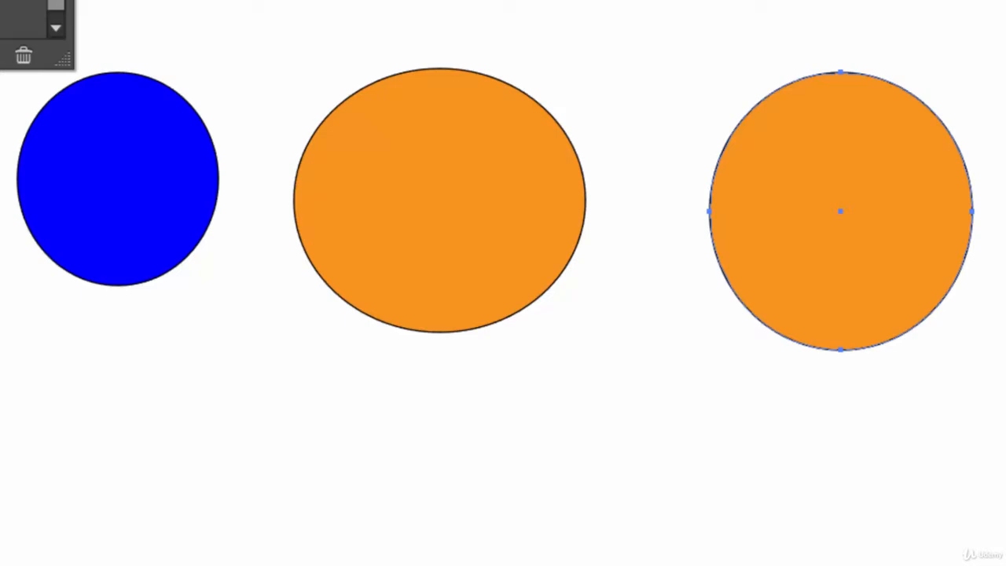
left_click(1, 0)
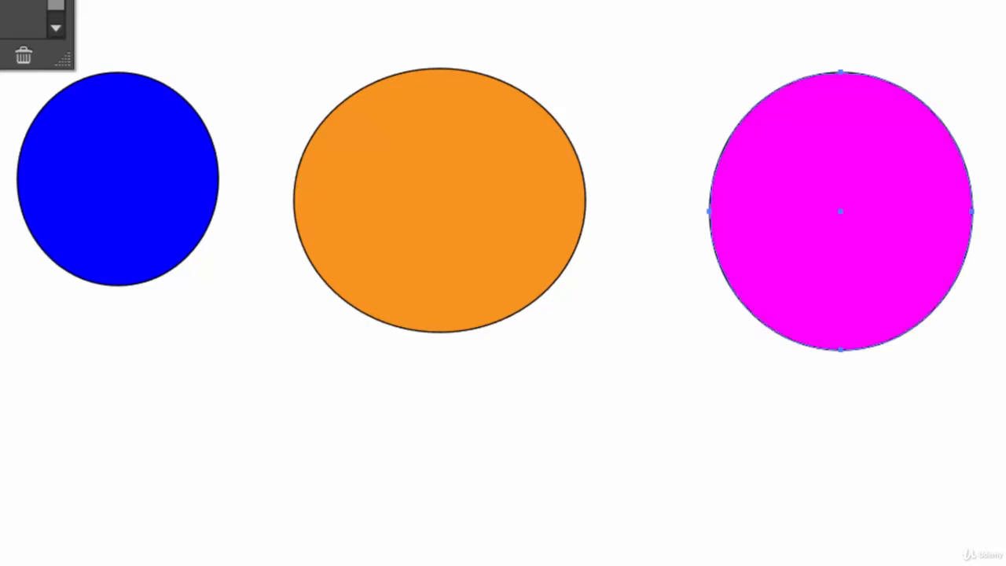
left_click(998, 397)
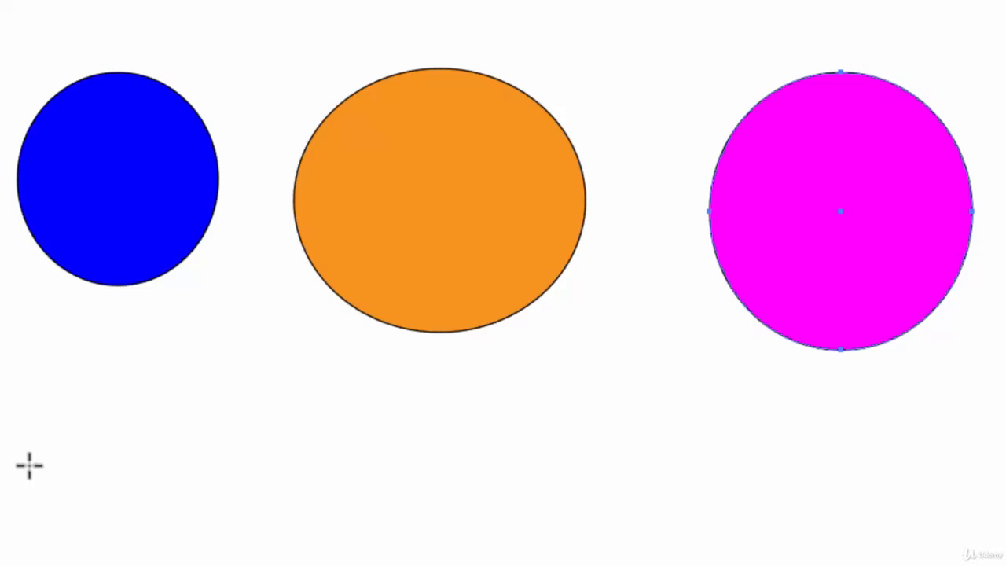
- Draw a circle below the blue one and apply the blue circle's fill to it with the Eyedropper tool
left_click_drag(41, 437, 293, 564)
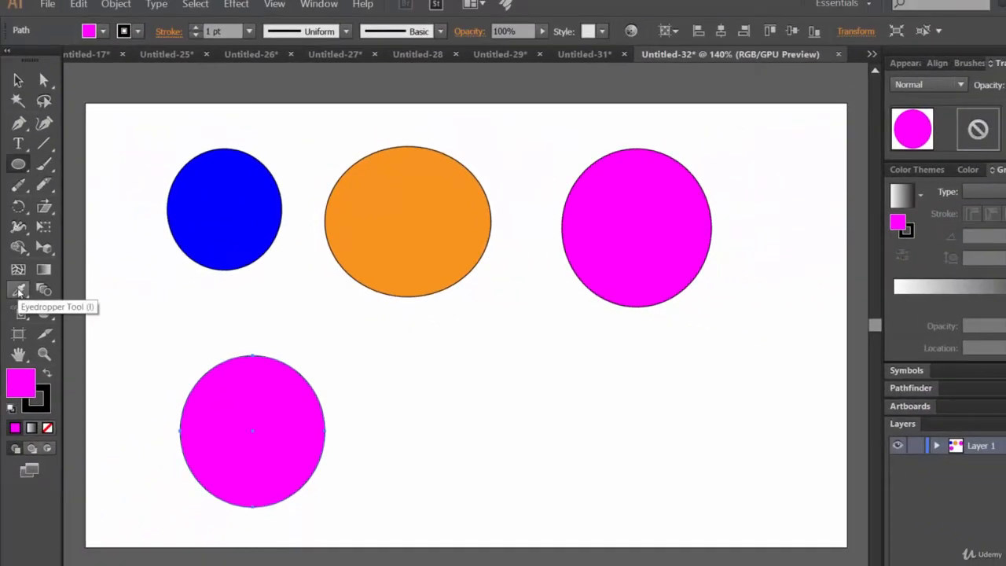
left_click(19, 291)
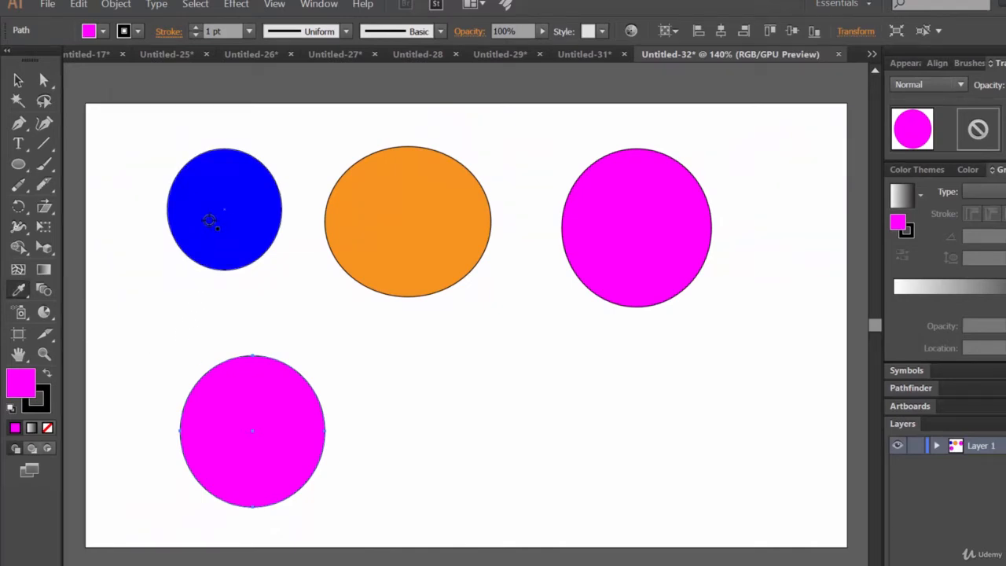
left_click(209, 221)
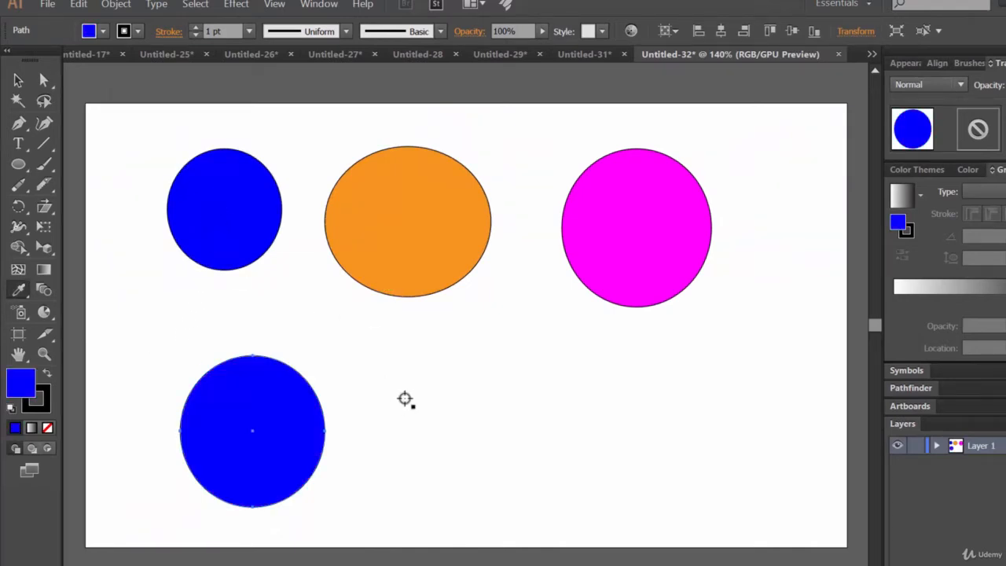
- Draw a circle below the orange ellipse and recolour it with the Eyedropper, sampling the orange ellipse first and the magenta circle last
left_click(18, 164)
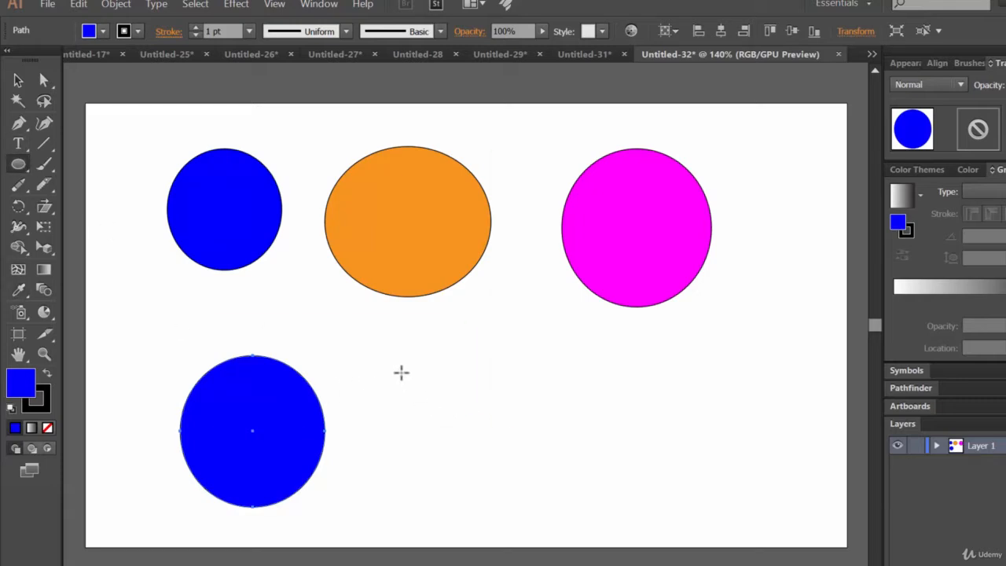
left_click_drag(401, 372, 544, 510)
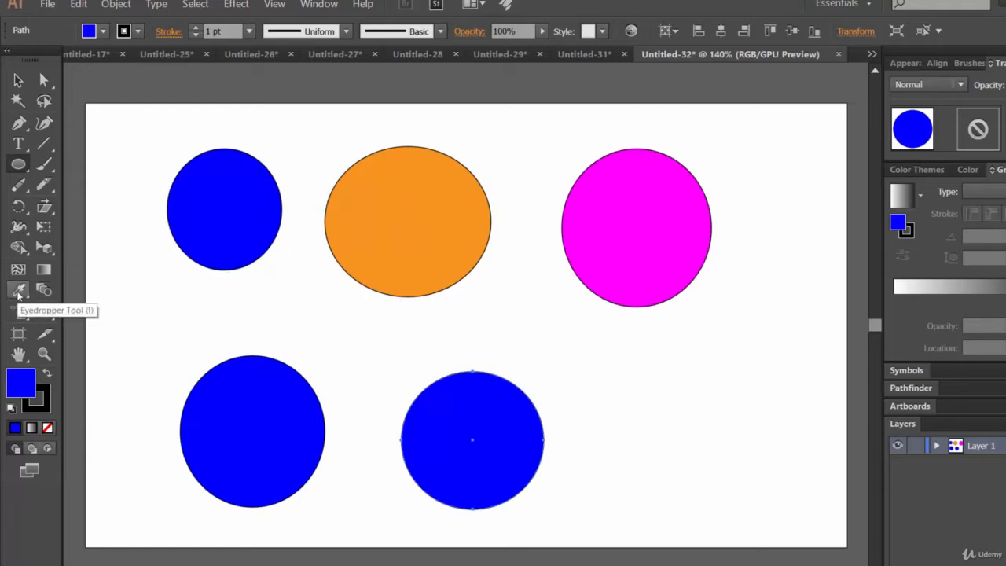
left_click(18, 291)
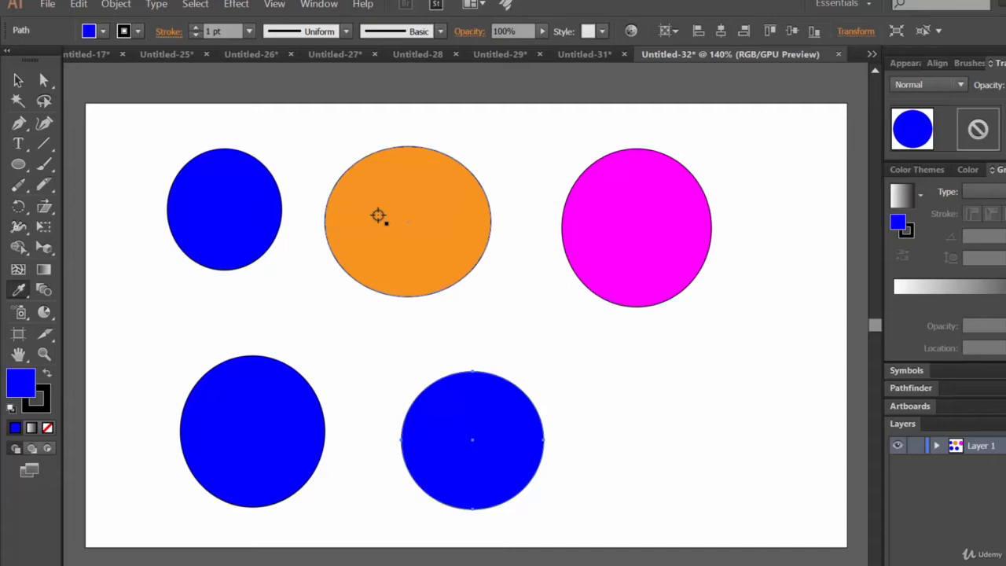
left_click(378, 215)
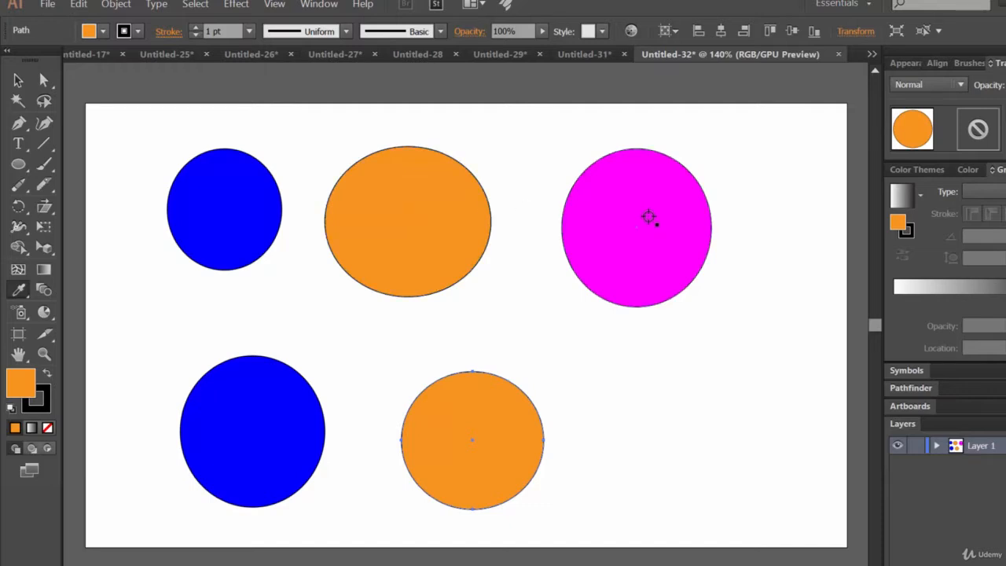
left_click(649, 219)
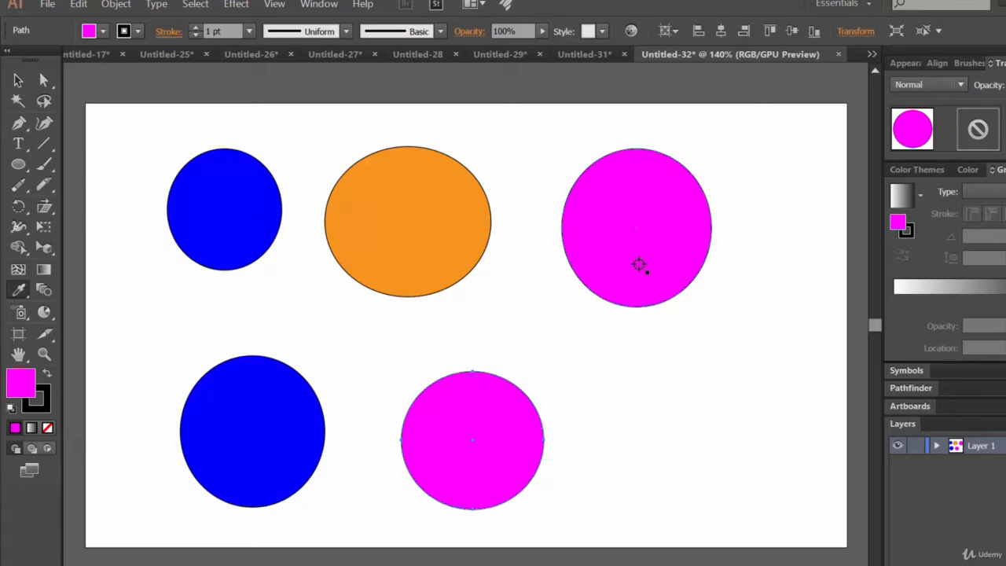
- Draw a wide magenta ellipse below the large magenta circle and apply its fill to the upper-left circle with the Eyedropper
left_click(18, 164)
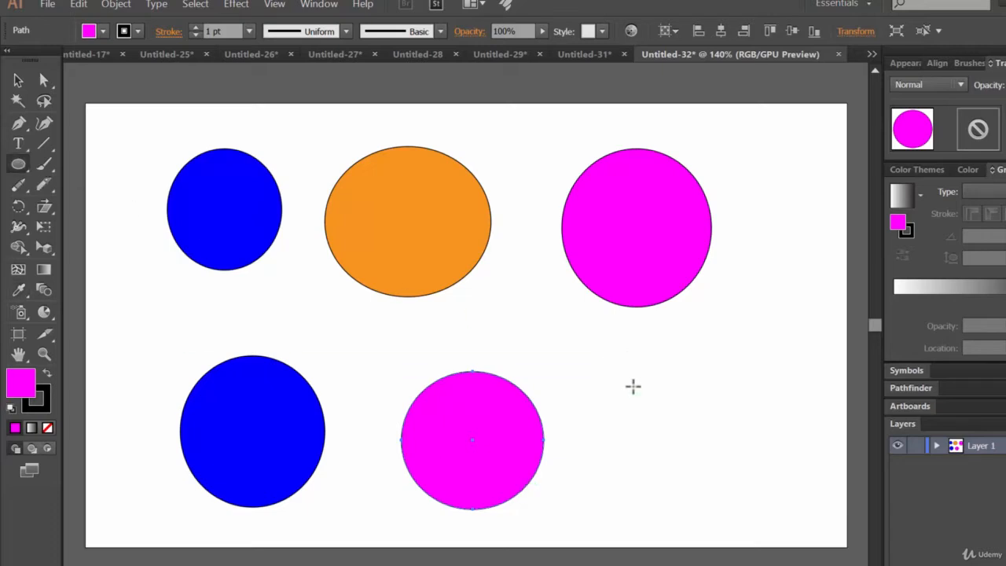
left_click_drag(604, 364, 781, 472)
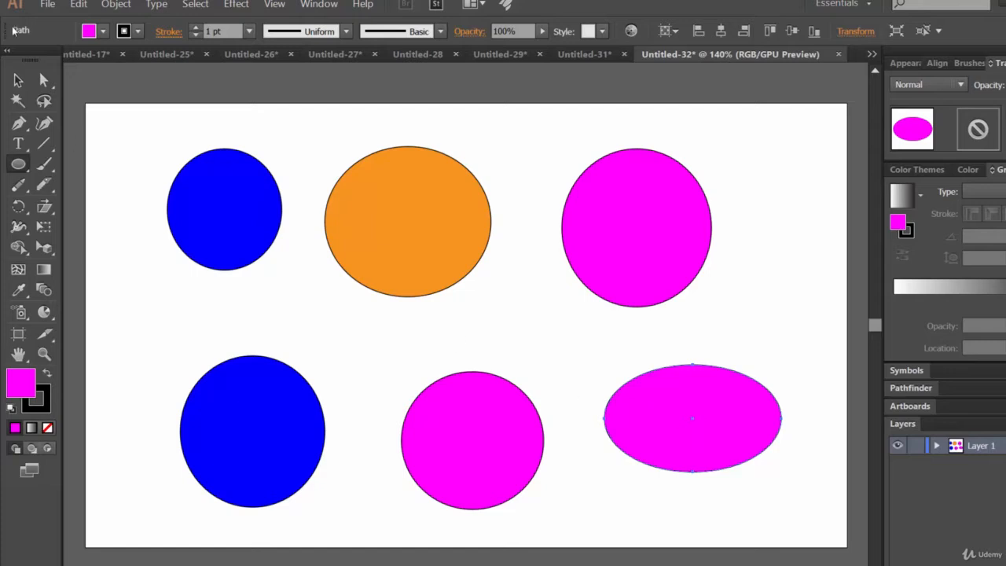
key("v")
left_click(233, 201)
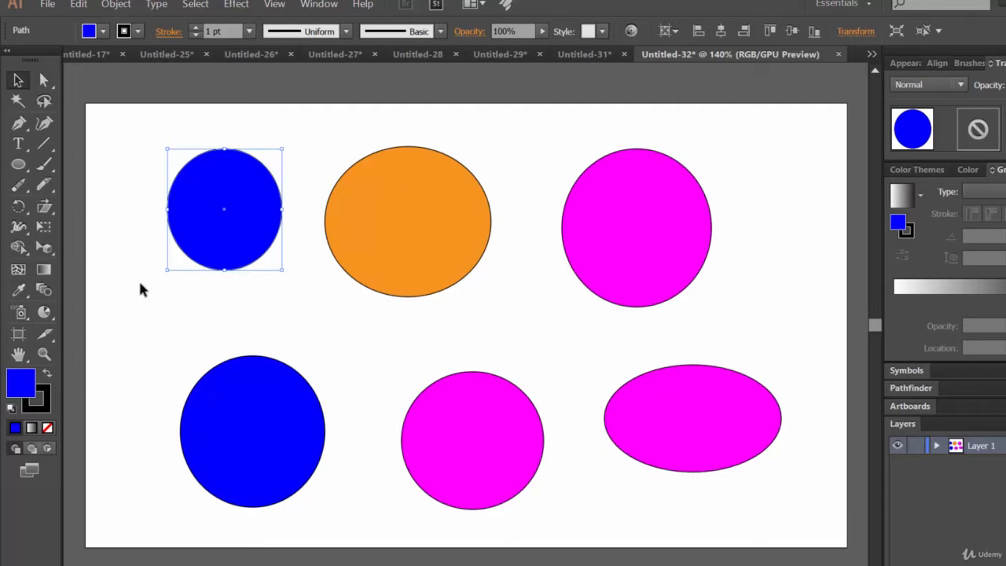
left_click(19, 290)
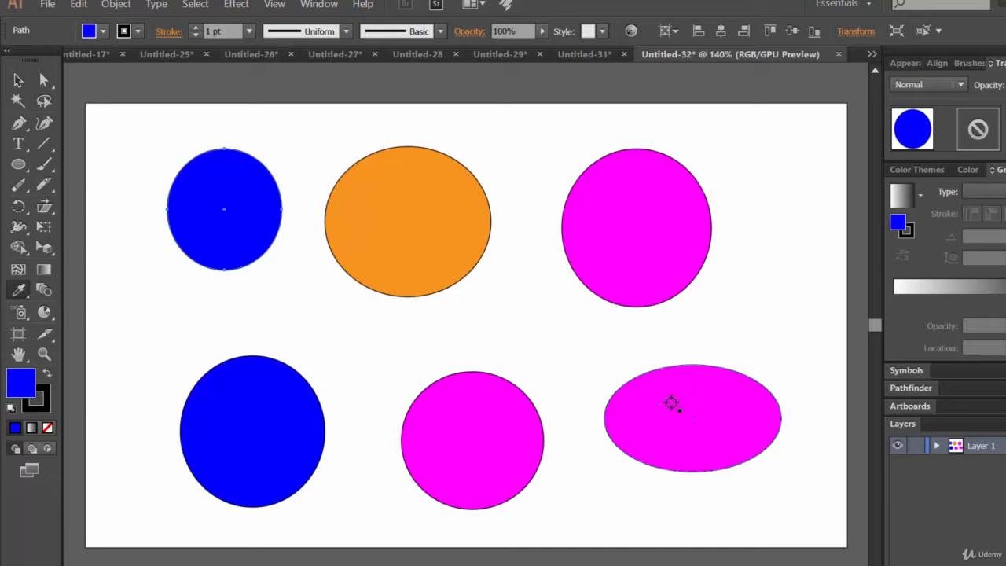
left_click(705, 408)
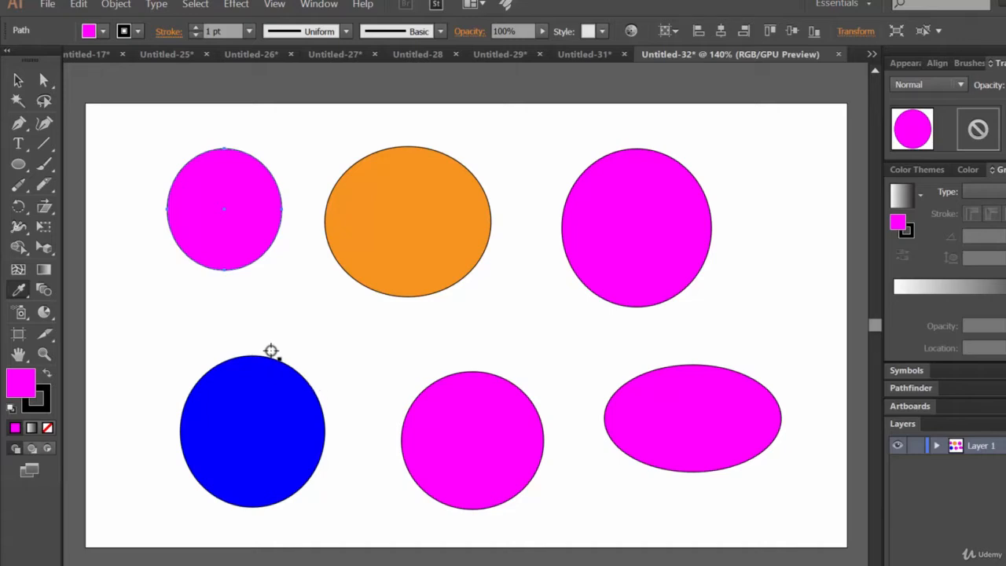
- Show and enlarge the Swatches panel, and save the sampled magenta as a new RGB process swatch with R=255, G=0, B=255
left_click(320, 5)
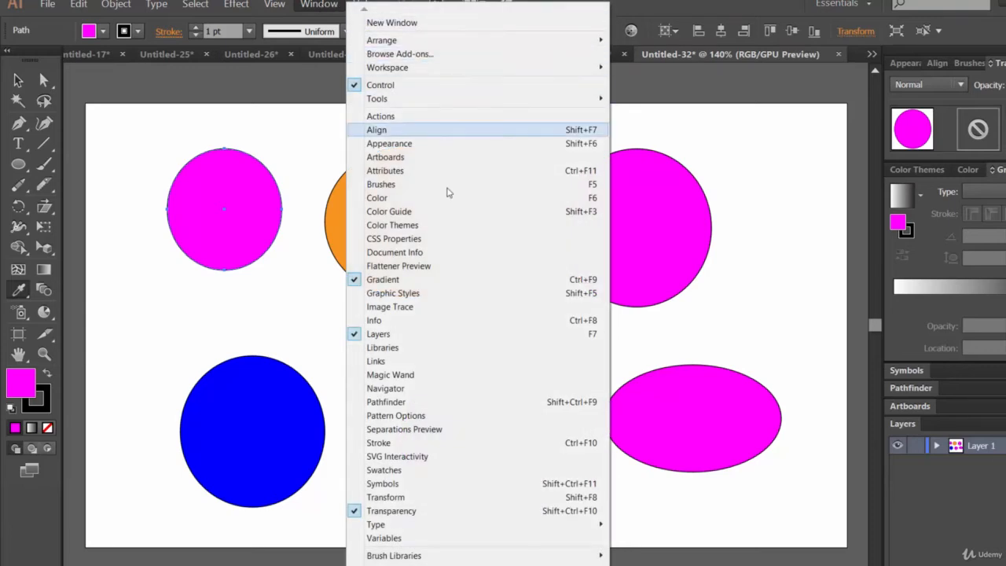
left_click(384, 470)
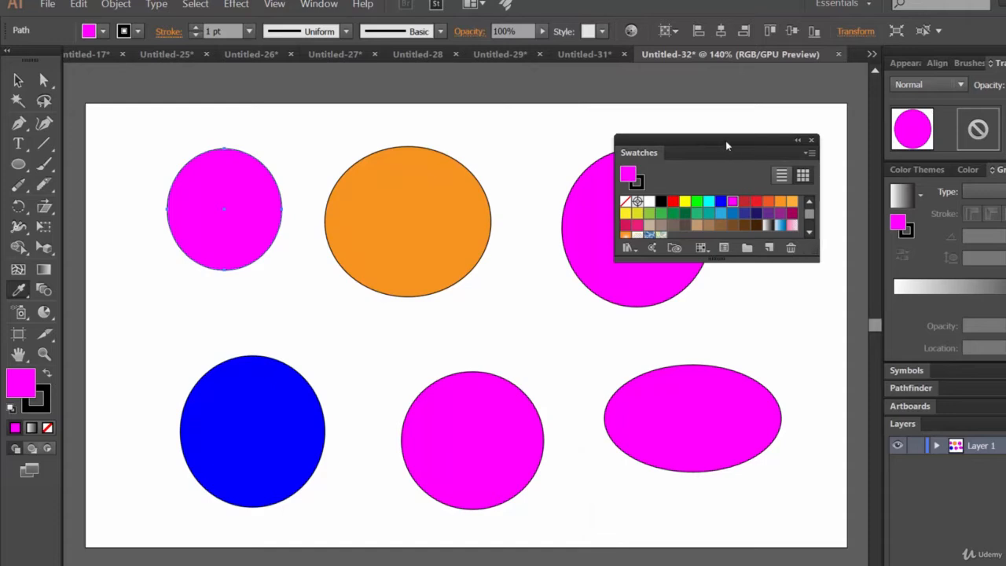
left_click_drag(727, 145, 718, 128)
left_click_drag(817, 261, 846, 333)
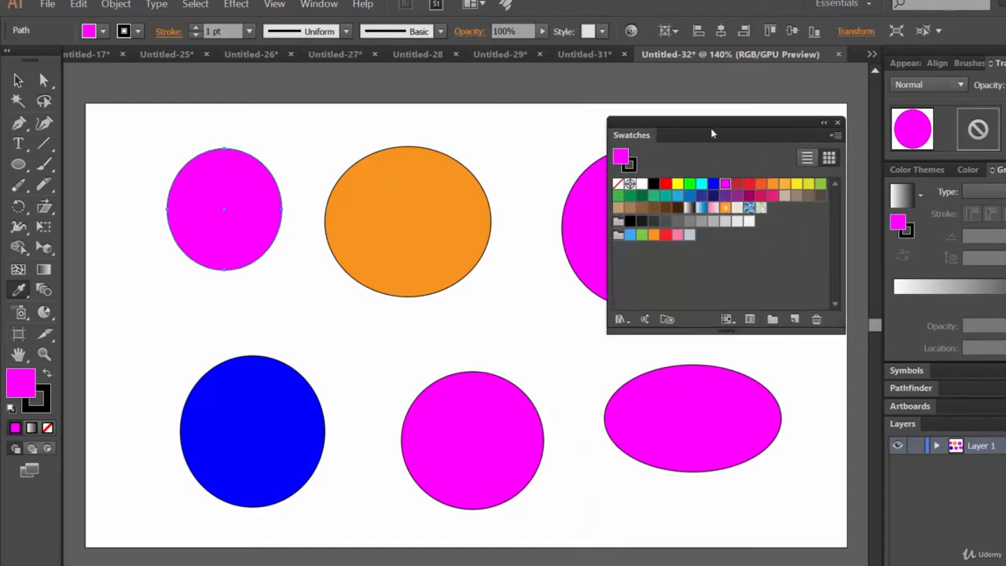
left_click_drag(712, 134, 745, 123)
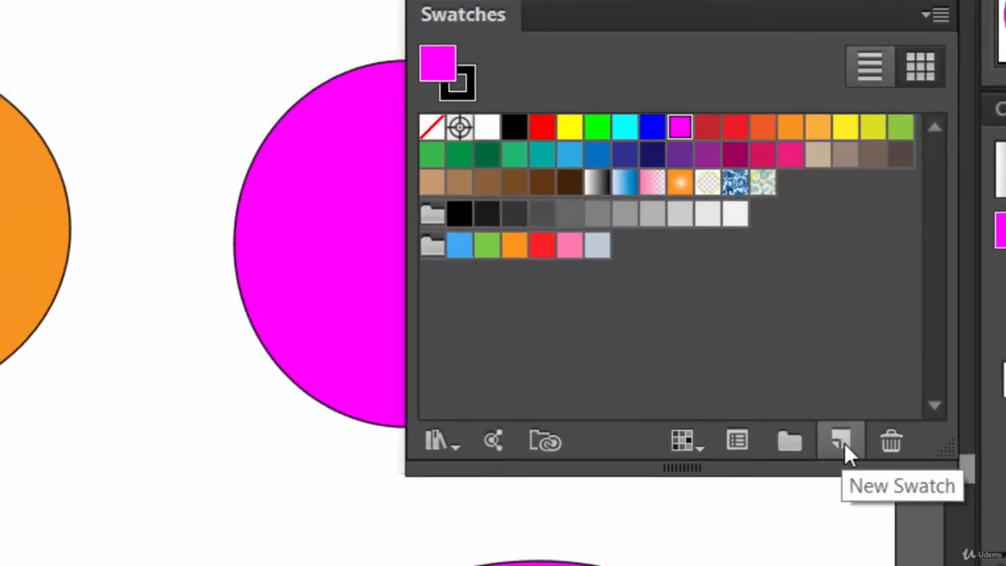
left_click(843, 441)
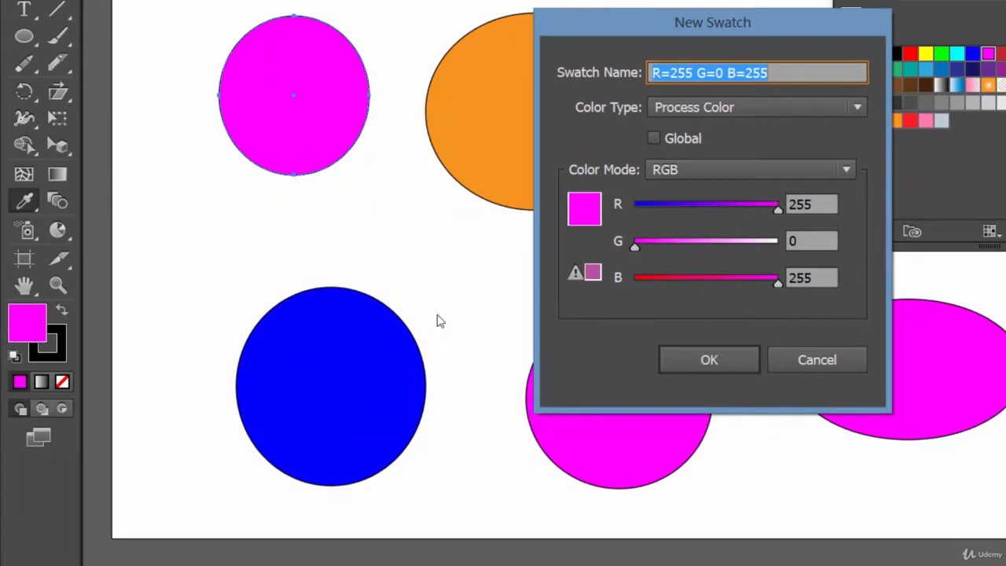
left_click(712, 359)
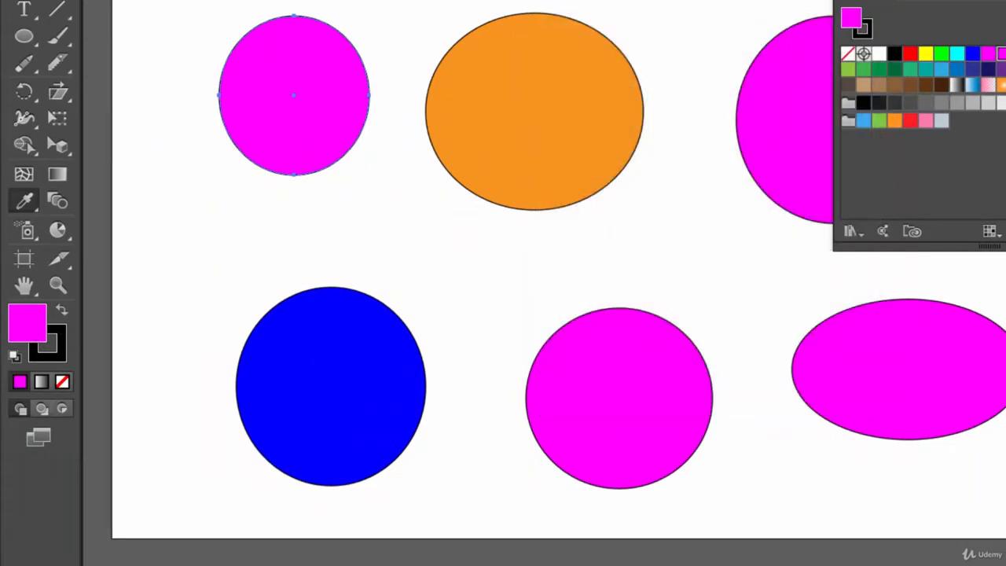
- Sample the lower-left blue circle with the Eyedropper to fill the selected upper-left circle with blue
left_click(24, 202)
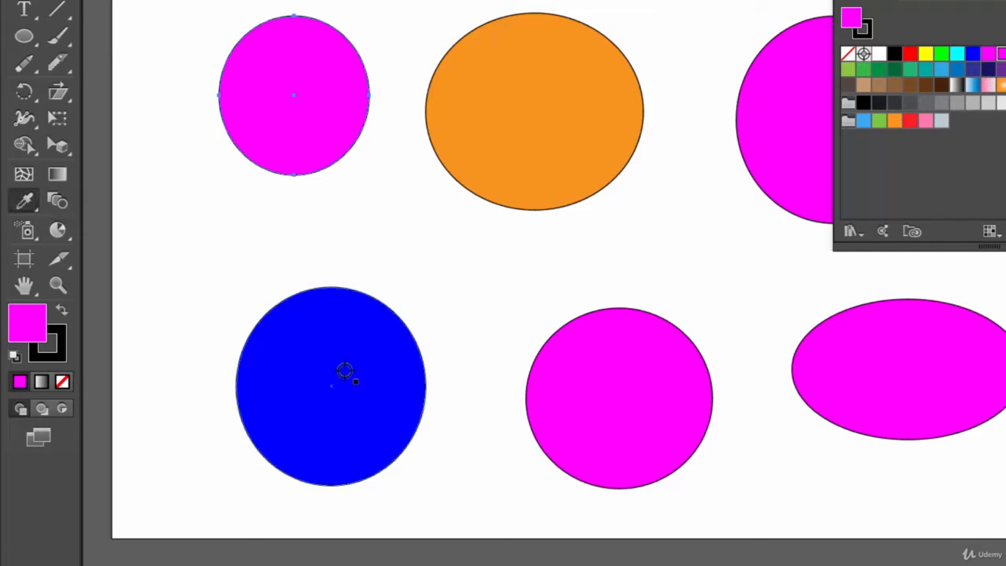
left_click(345, 371)
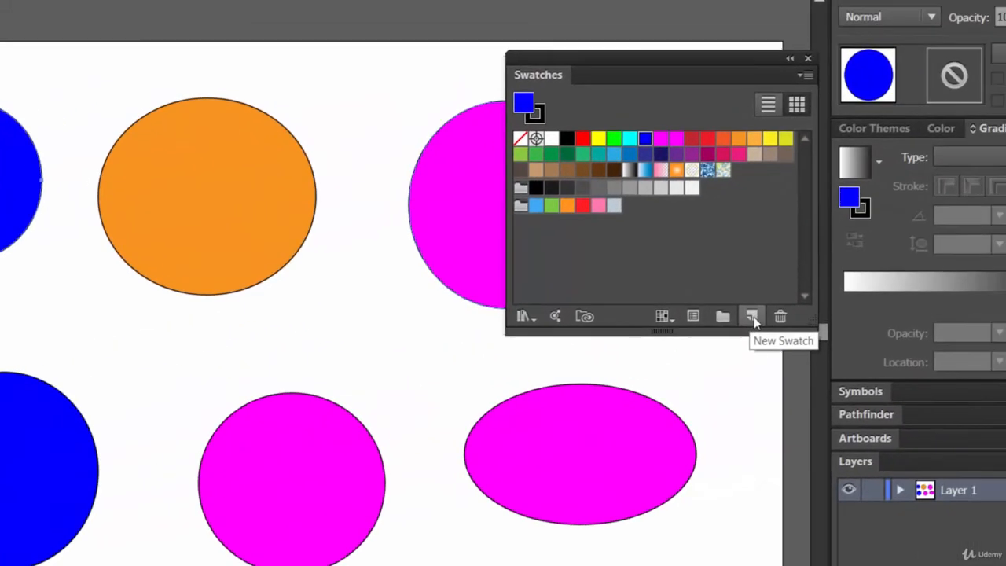
- Save the sampled blue as a new RGB process swatch with R=0, G=0, B=255, and fill the upper-left circle by sampling the orange ellipse
left_click(752, 316)
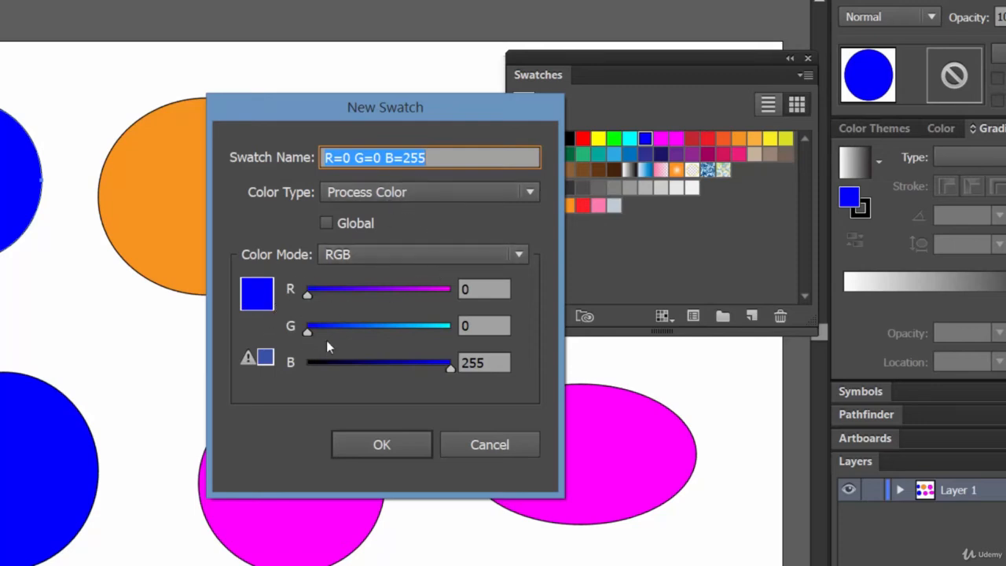
left_click(407, 447)
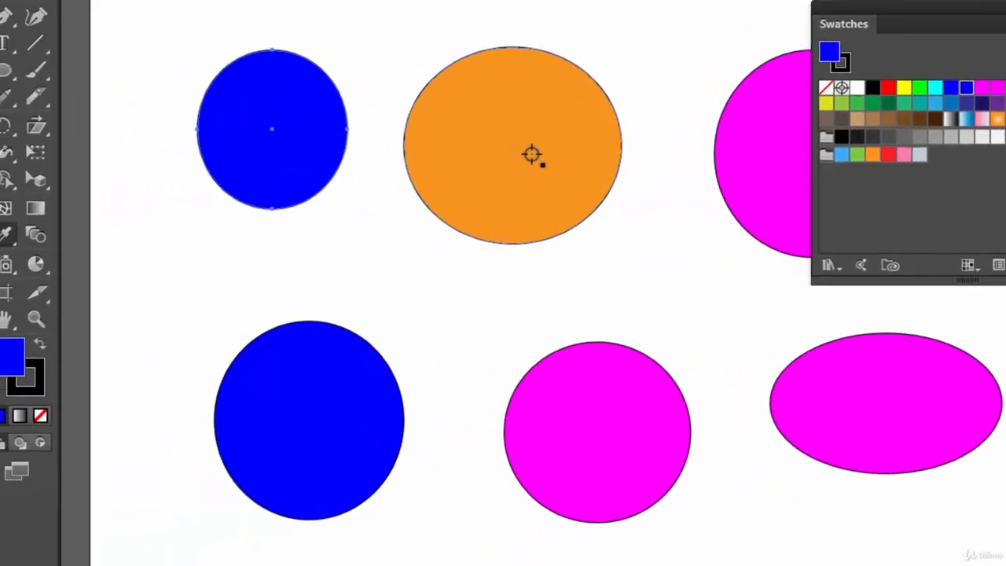
left_click(226, 236)
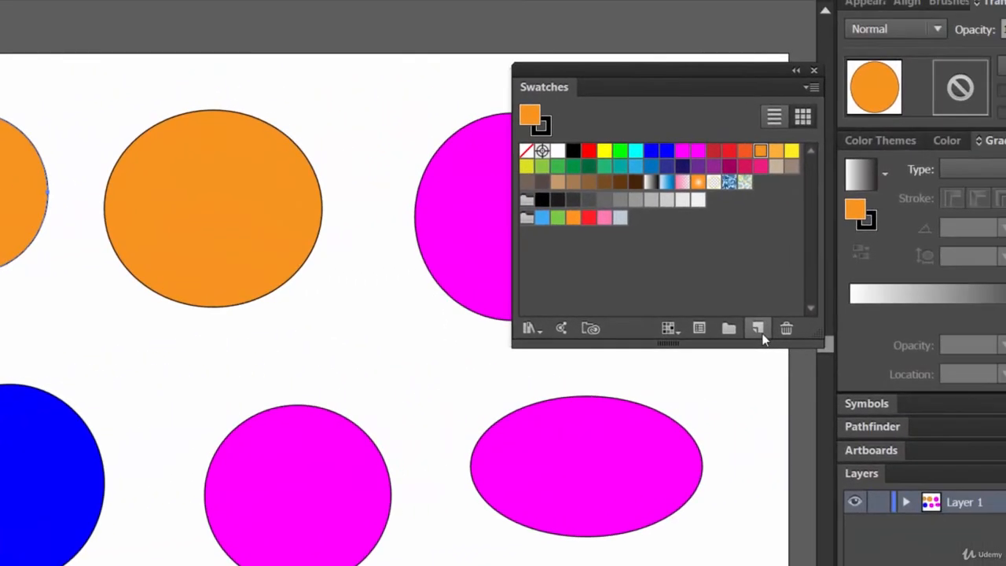
left_click(918, 295)
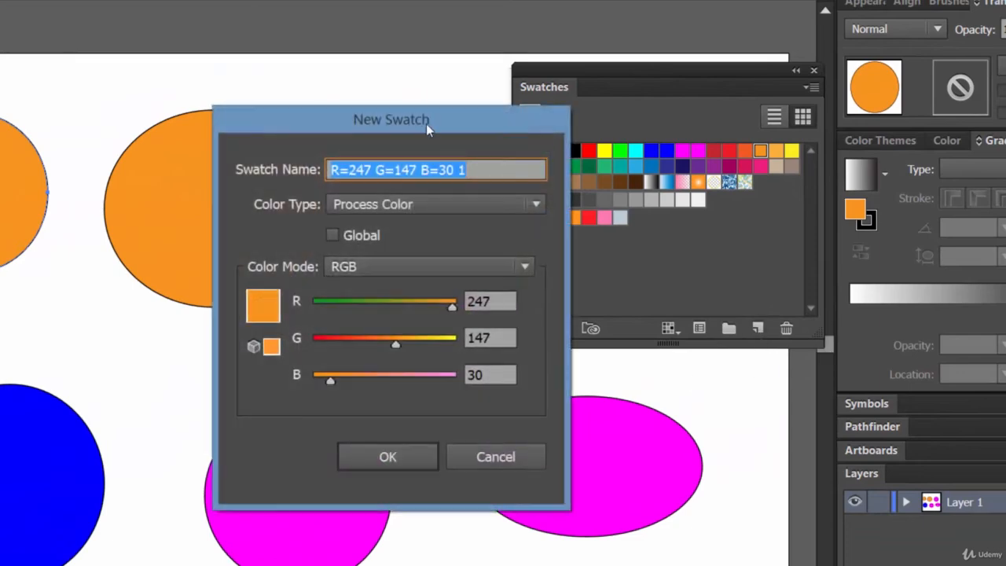
left_click_drag(426, 123, 468, 54)
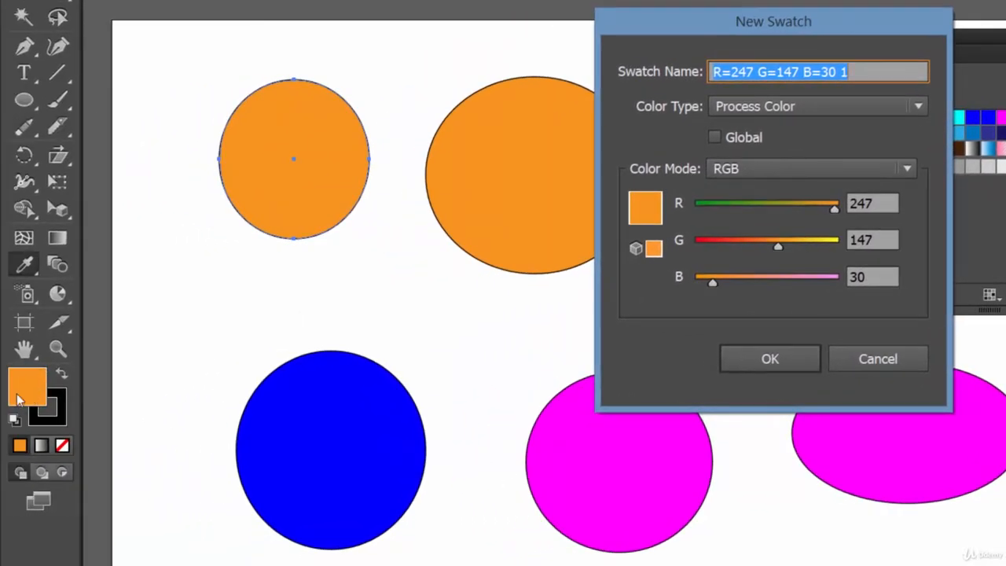
left_click(920, 359)
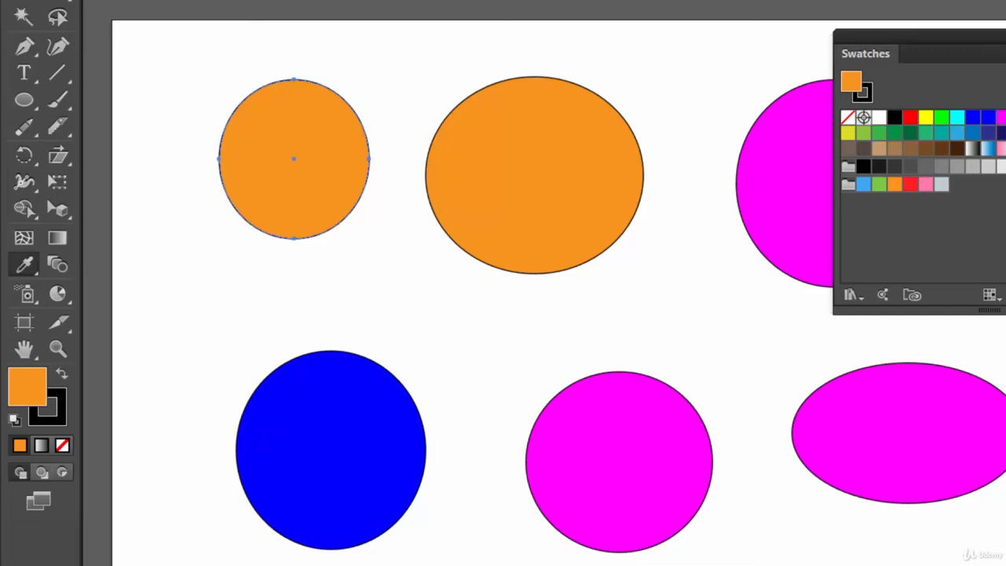
- Select all the circles and ellipses on the artboard and delete them
left_click(22, 16)
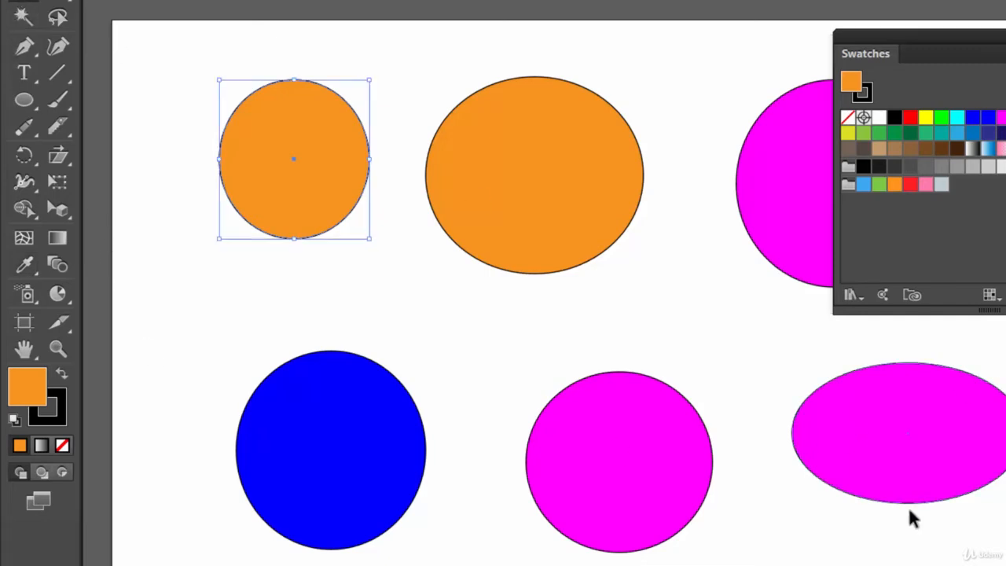
left_click_drag(911, 519, 299, 130)
key("Delete")
- Draw a small rectangle near the artboard's upper-left corner, shrink it from its lower-right corner, and fill it with a red swatch
left_click_drag(24, 100, 142, 100)
left_click_drag(182, 69, 321, 165)
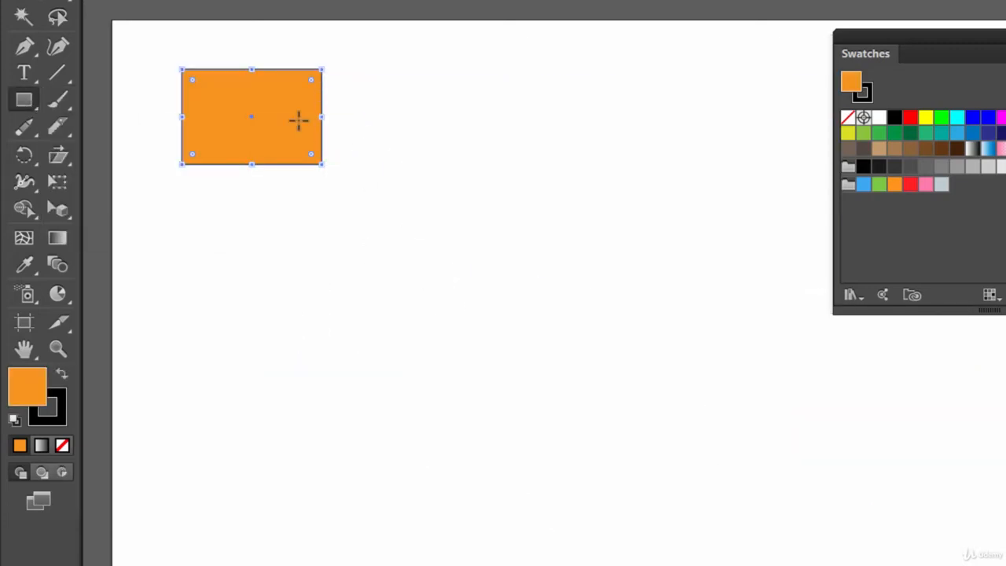
left_click_drag(322, 164, 252, 123)
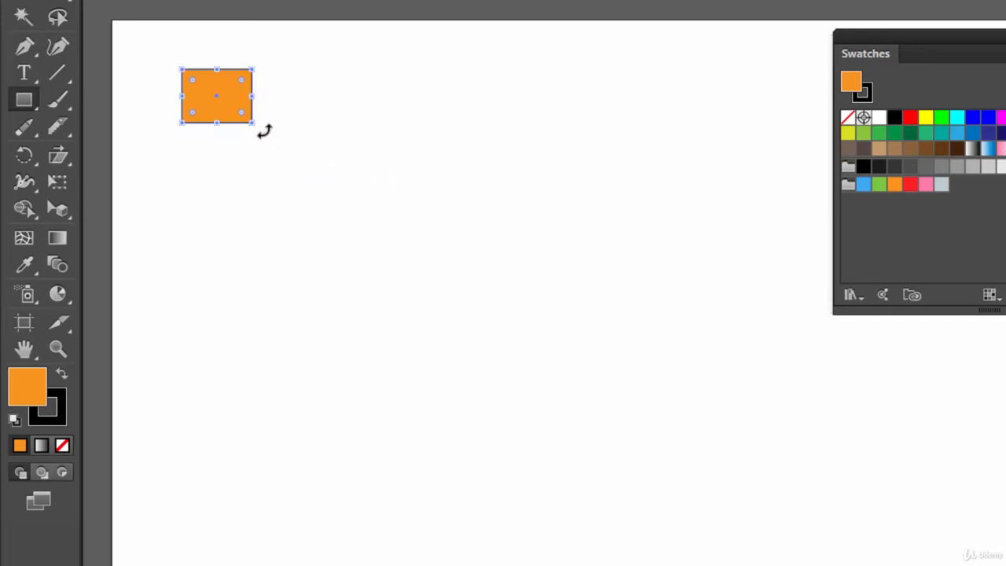
left_click(911, 185)
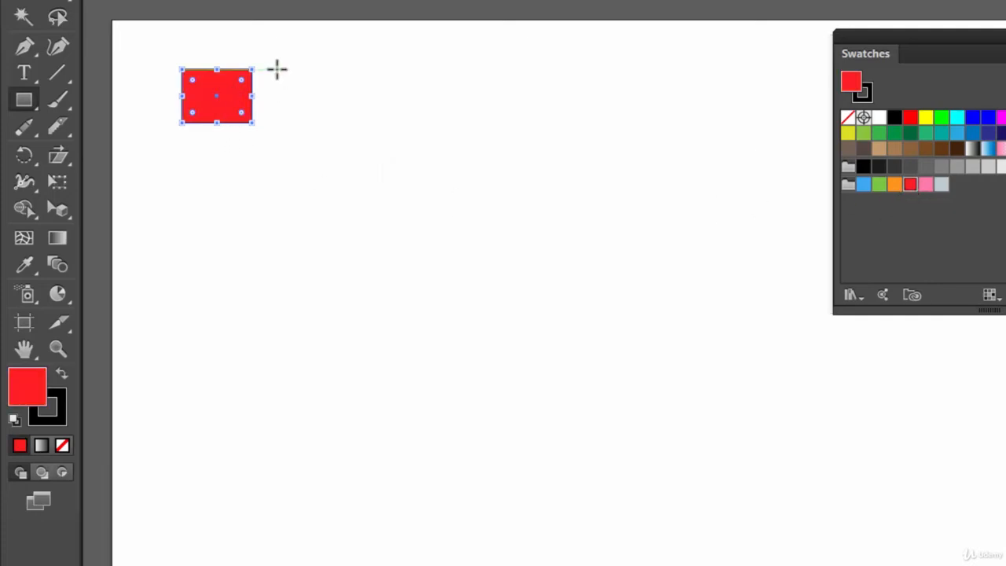
- Draw three more rectangles in a row beside the red one and fill them with blue, dark green and light blue swatches
left_click_drag(276, 70, 367, 122)
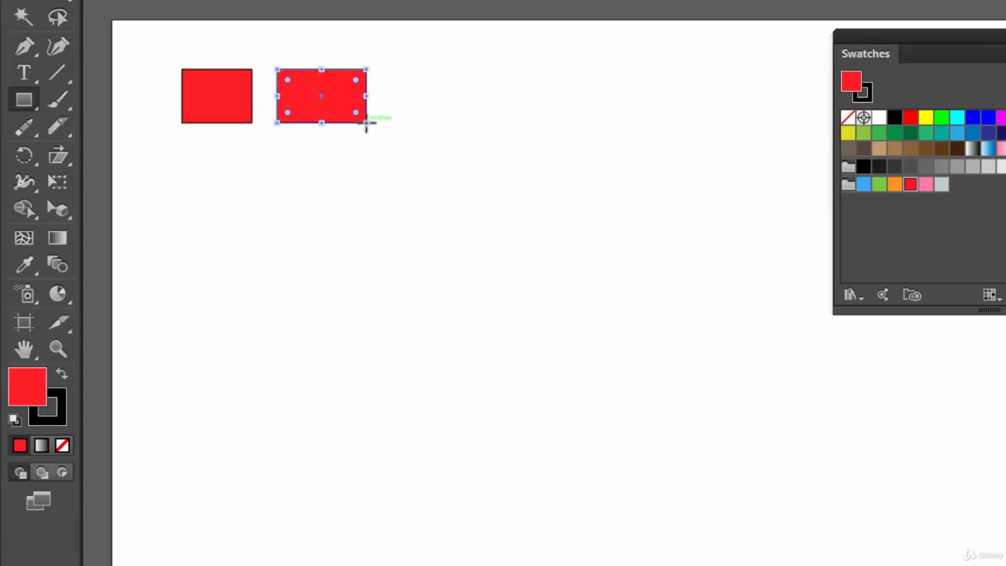
left_click(988, 117)
left_click_drag(407, 70, 503, 123)
left_click(910, 133)
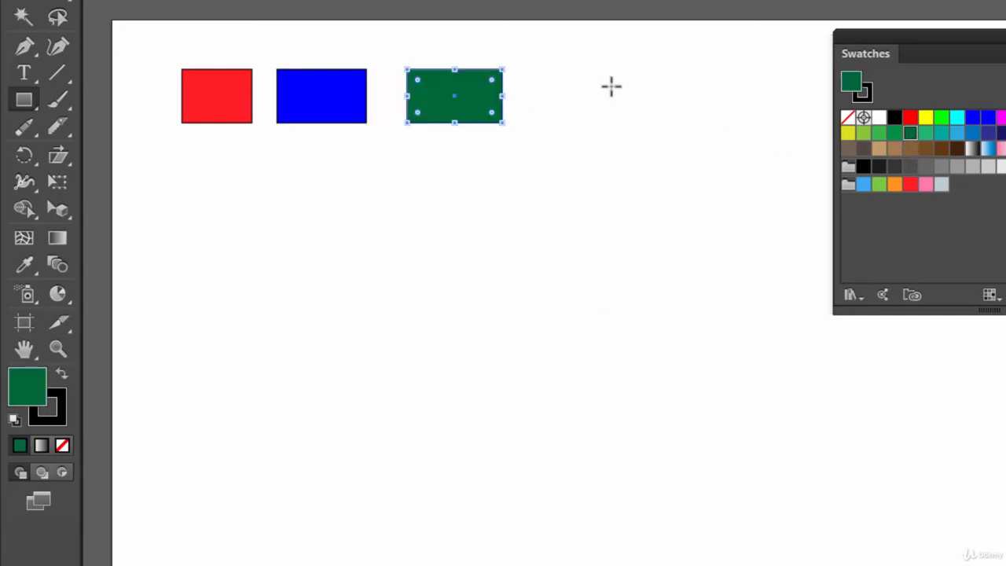
left_click_drag(539, 67, 637, 126)
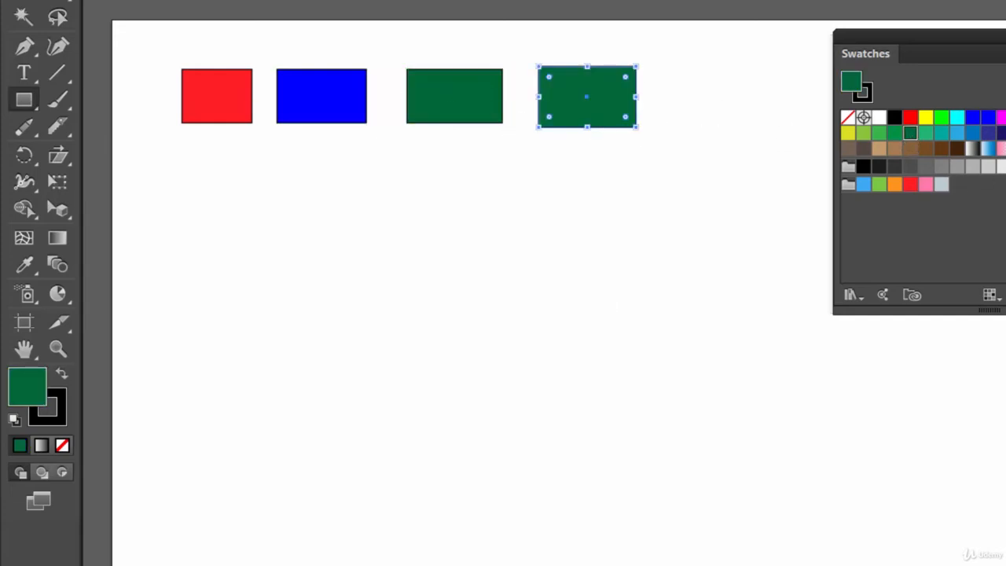
left_click(956, 133)
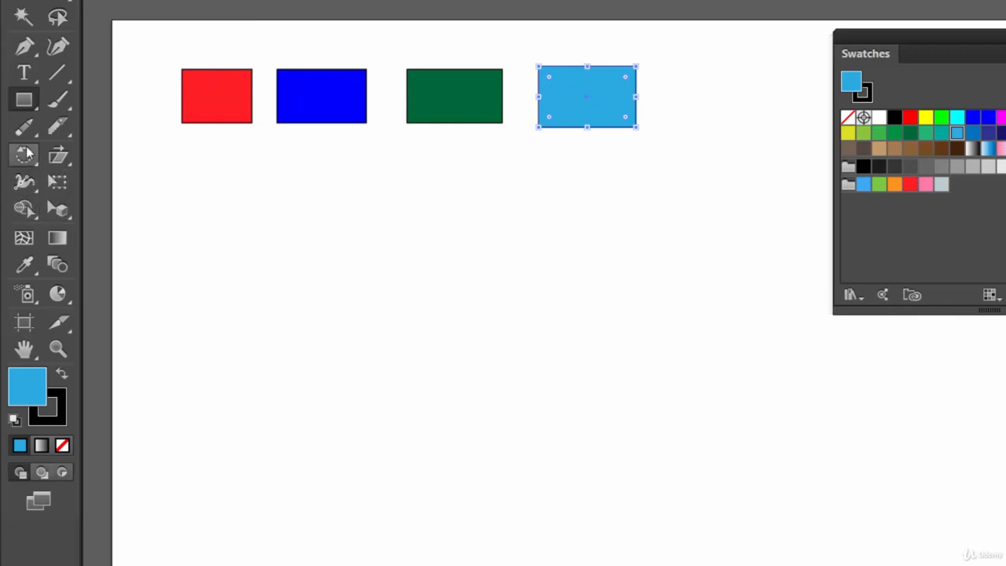
- Draw a large closed four-sided light blue shape with the Pen tool below the row of rectangles
left_click(24, 47)
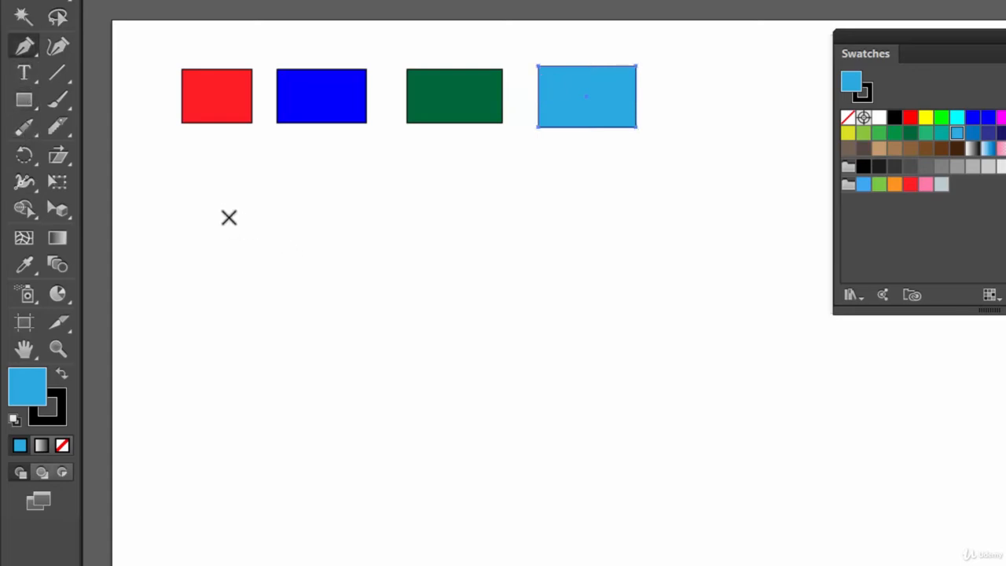
left_click(239, 205)
left_click(456, 253)
left_click(438, 388)
left_click(209, 397)
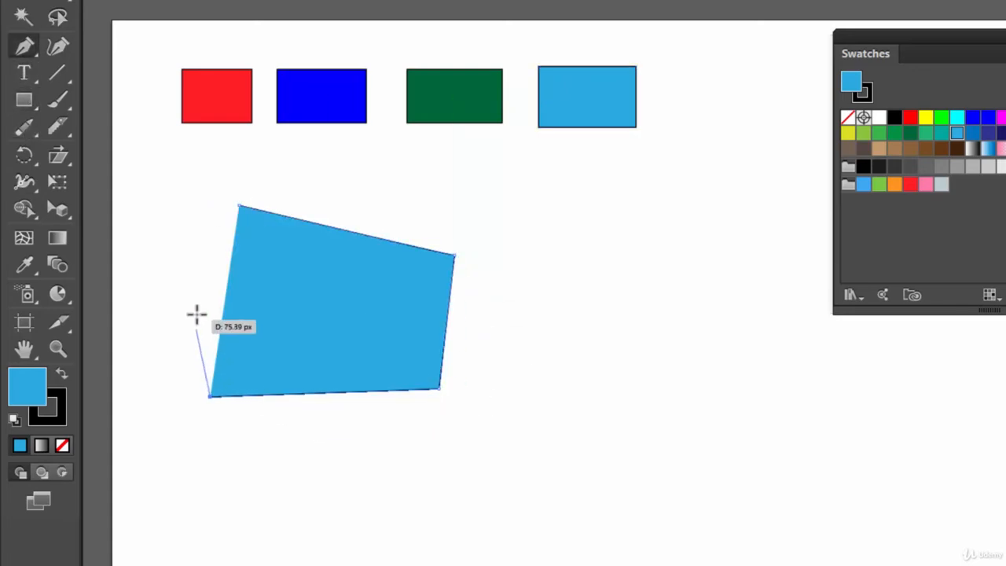
left_click(239, 206)
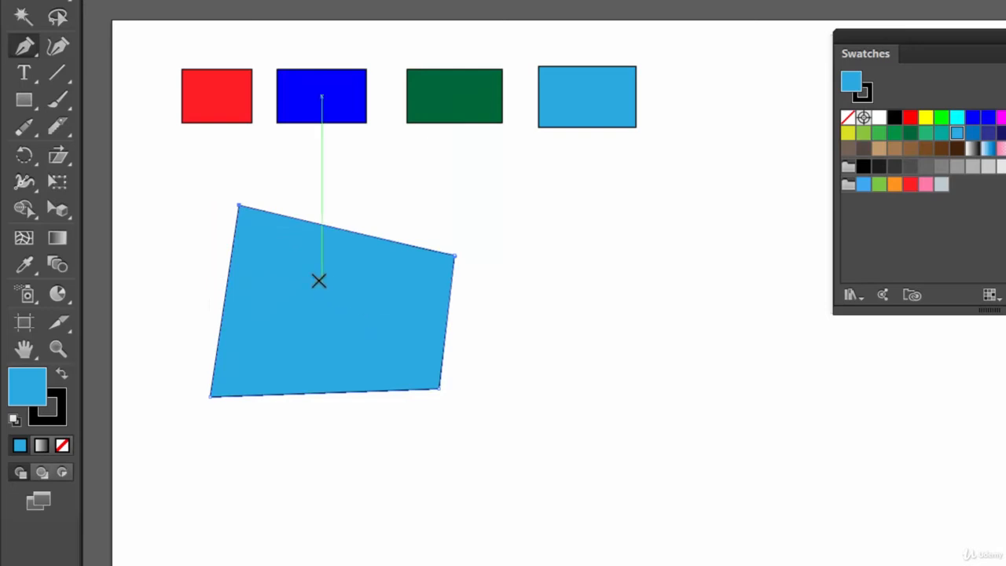
- Draw a closed triangle with the Pen tool inside the right half of the four-sided shape
left_click(322, 281)
left_click(407, 303)
left_click(341, 341)
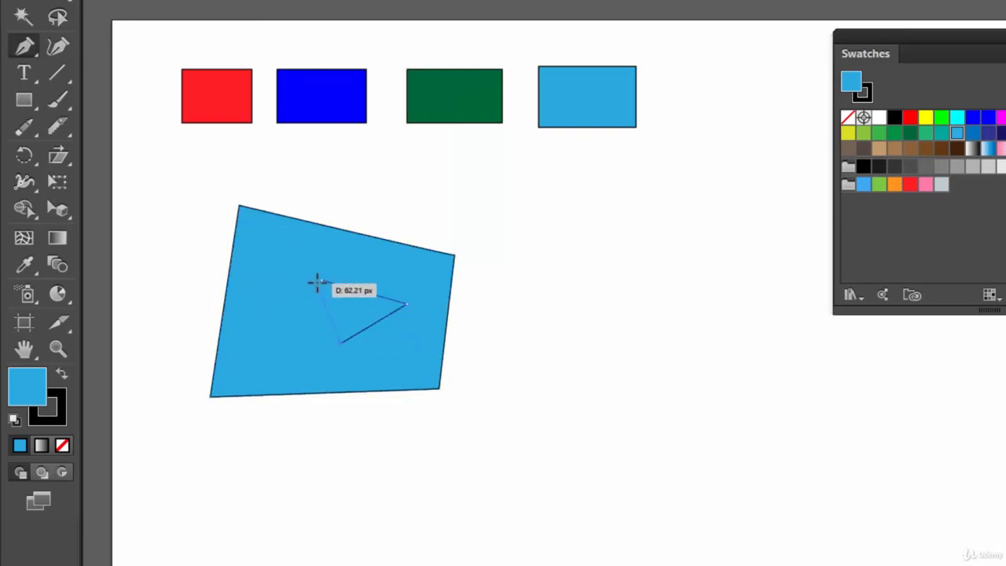
left_click(323, 280)
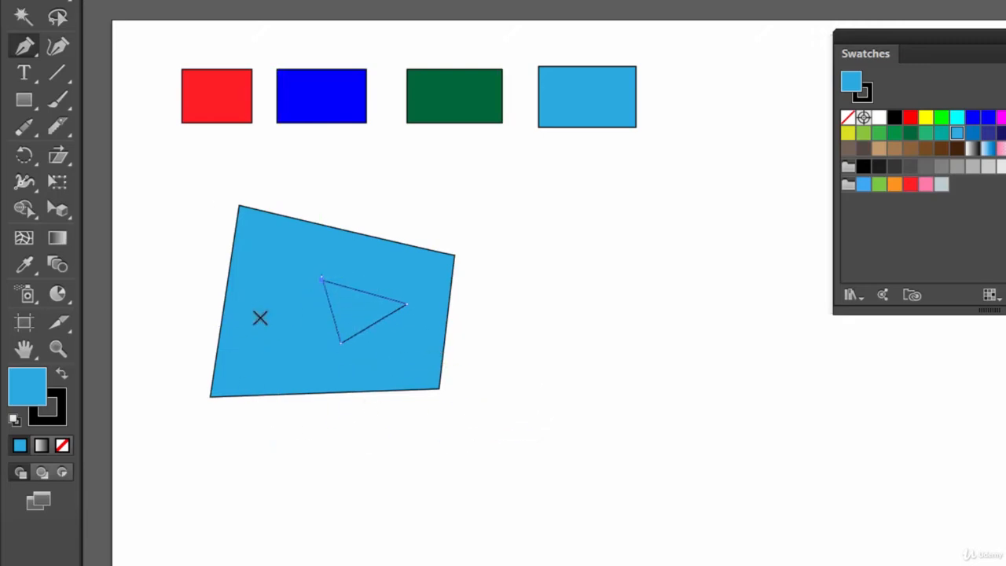
- Draw a second, narrower upright triangle with the Pen tool inside the left half of the four-sided shape
left_click(272, 282)
left_click(285, 359)
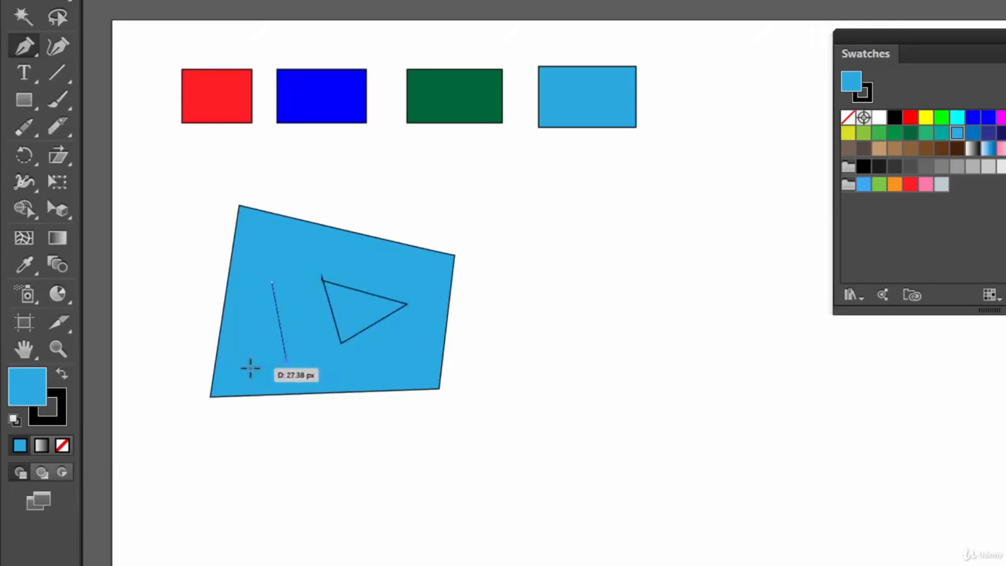
left_click(243, 363)
left_click(270, 281)
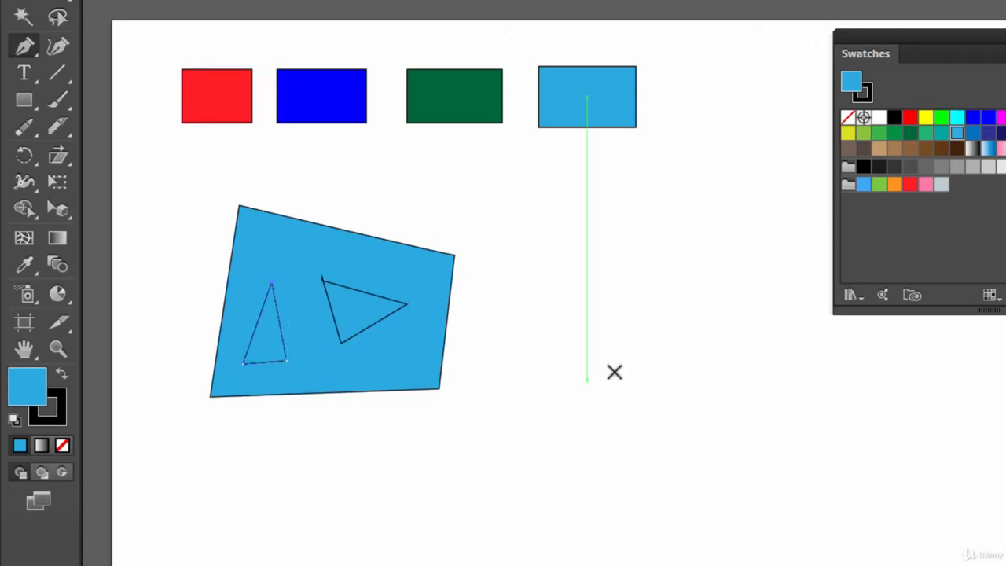
- Fill the narrow left triangle with red by sampling the red rectangle with the Eyedropper
key("v")
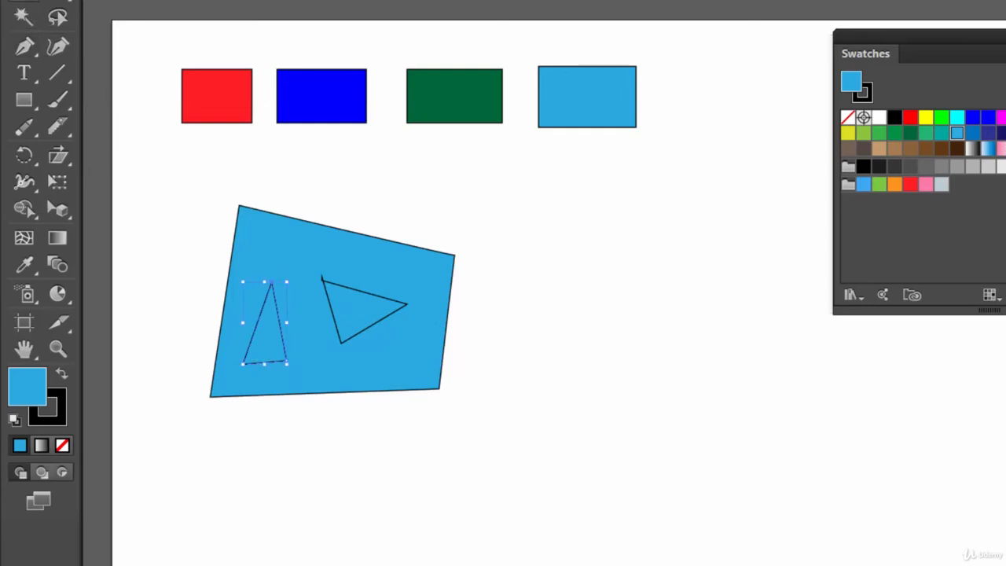
left_click(653, 361)
left_click(33, 268)
left_click(224, 90)
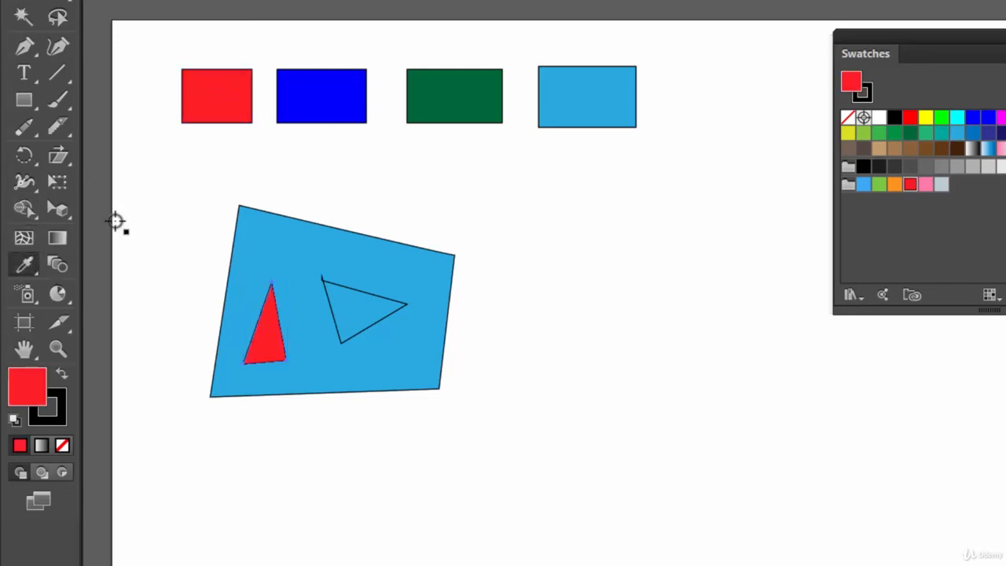
- Select the right triangle, fill it with dark green by sampling the green rectangle with the Eyedropper, and deselect it
left_click(22, 16)
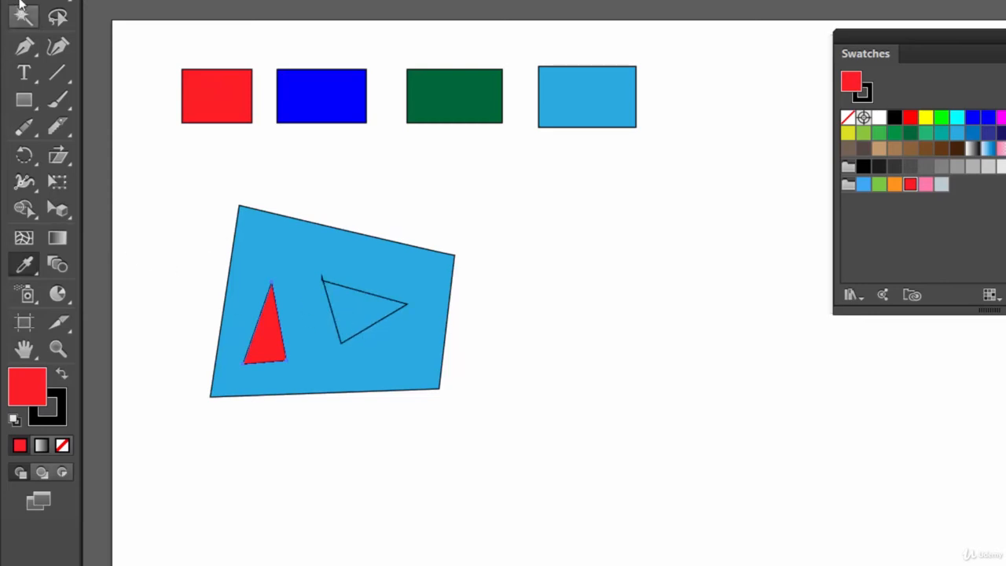
left_click(357, 314)
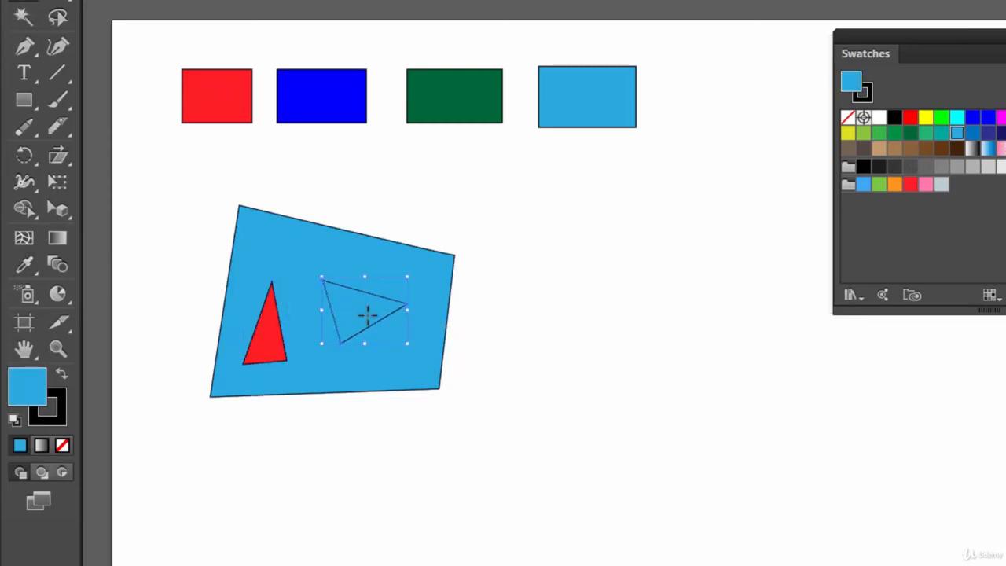
left_click(24, 265)
left_click(465, 99)
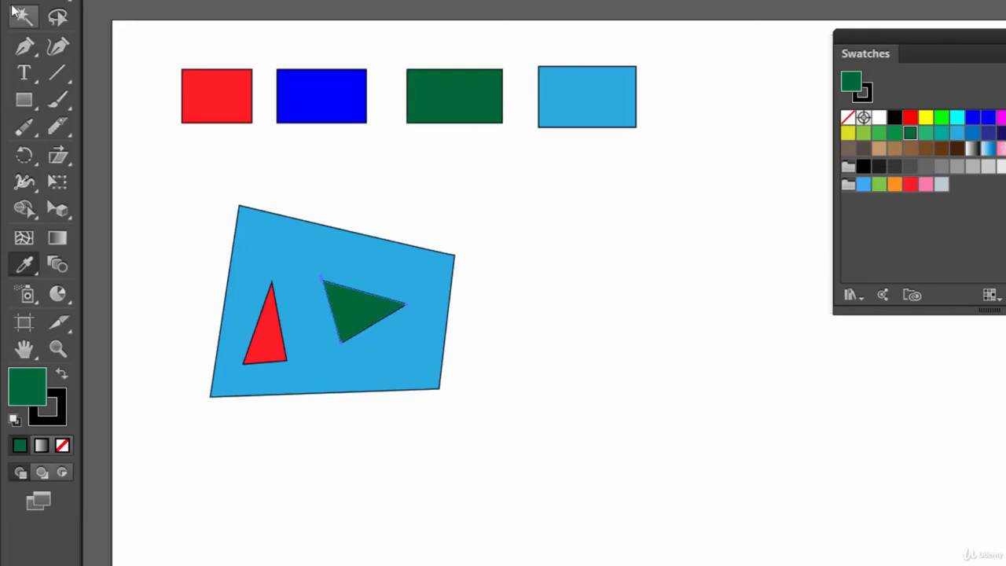
key("v")
left_click(611, 246)
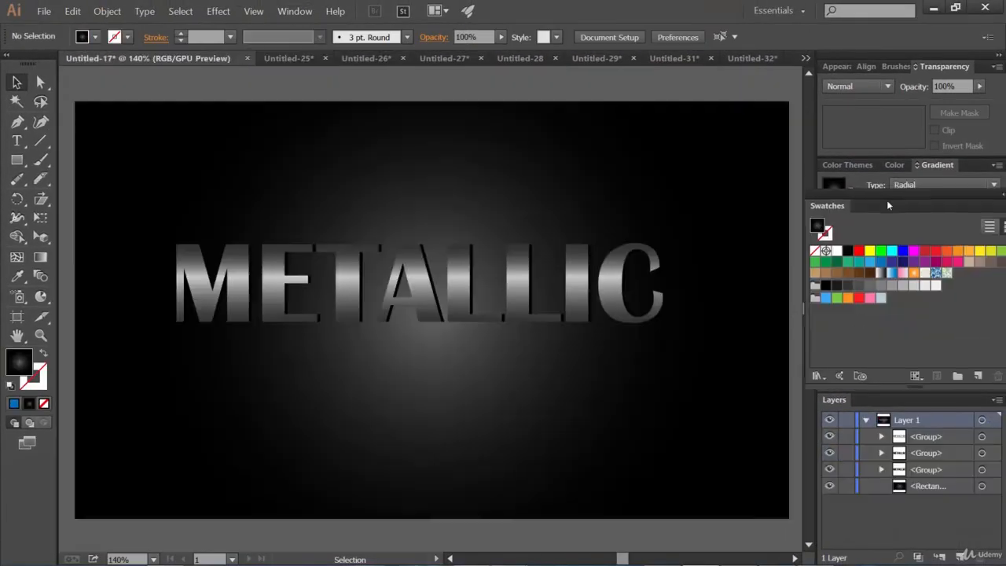
- Look through the open documents Untitled-15, Untitled-3, Untitled-10 and Untitled-1, examining the colours and gradients of their artwork
left_click_drag(888, 202, 890, 202)
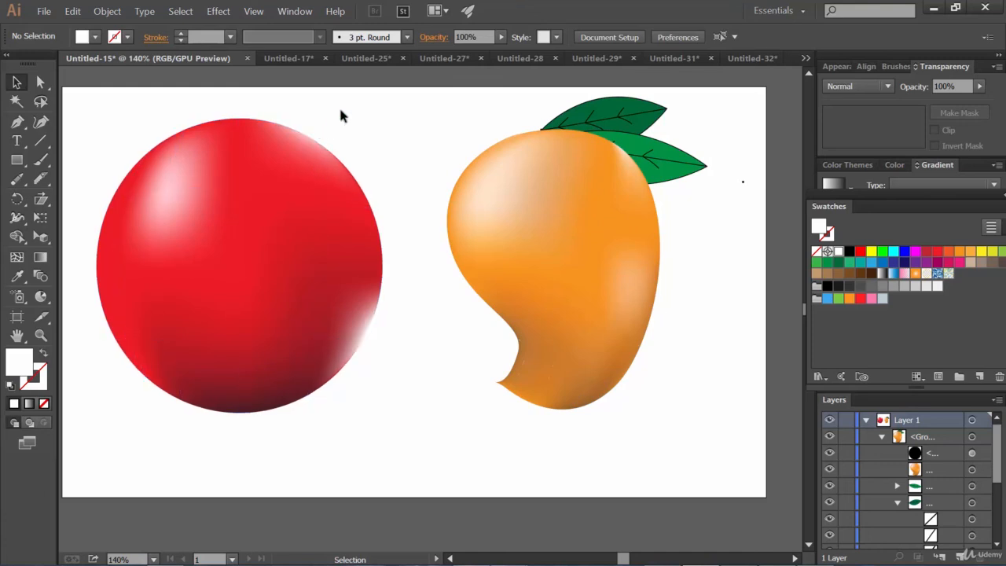
left_click(301, 58)
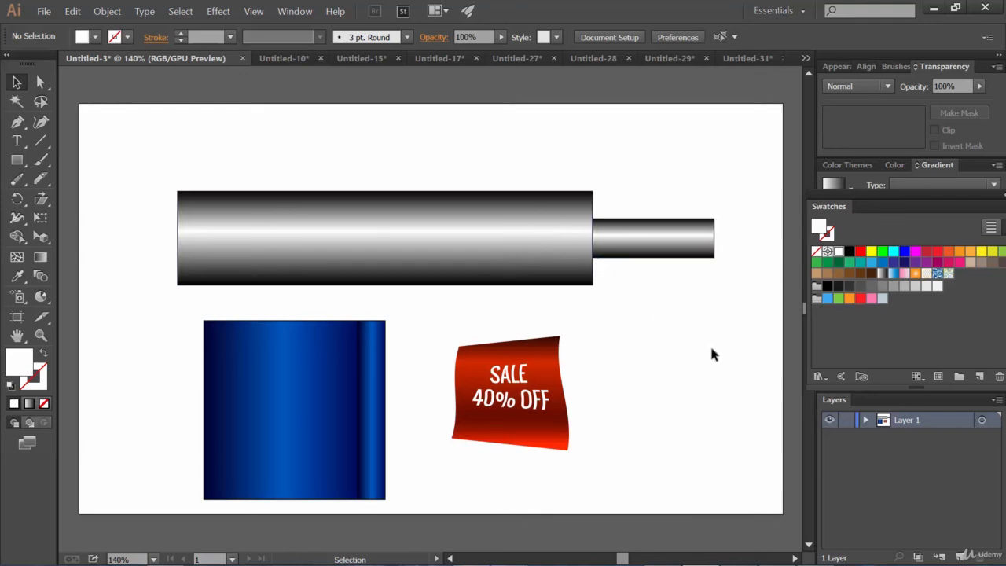
left_click(296, 60)
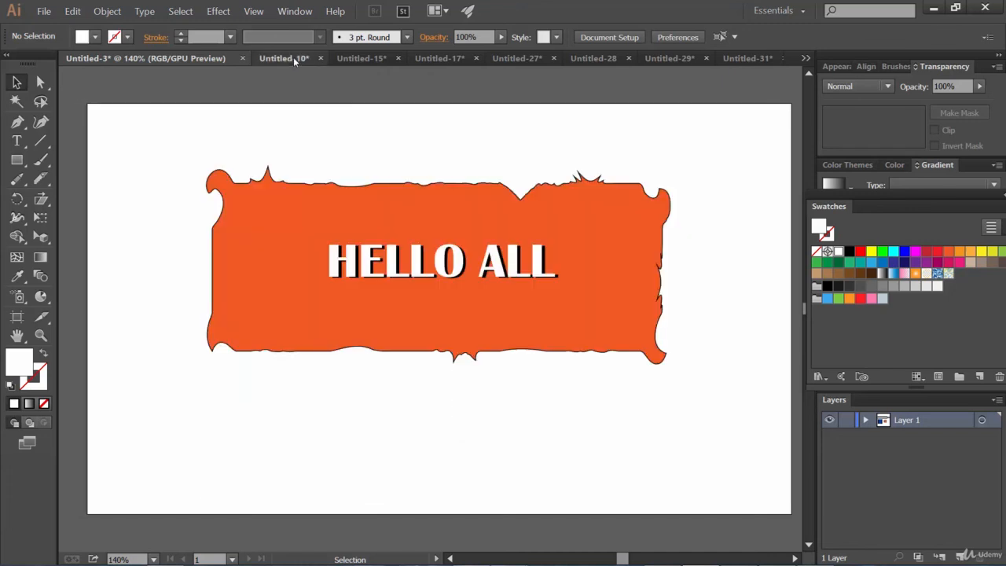
left_click(99, 60)
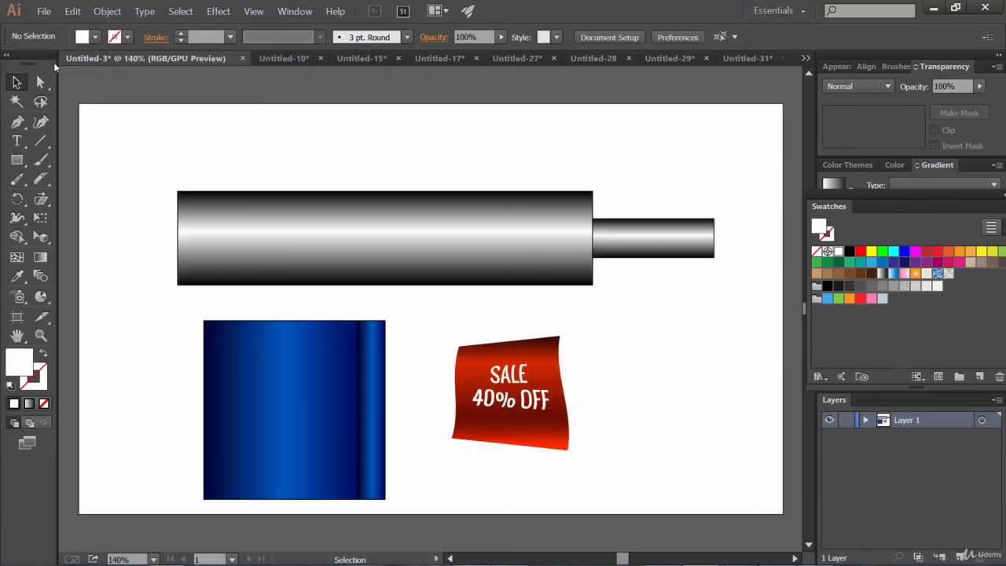
left_click(361, 59)
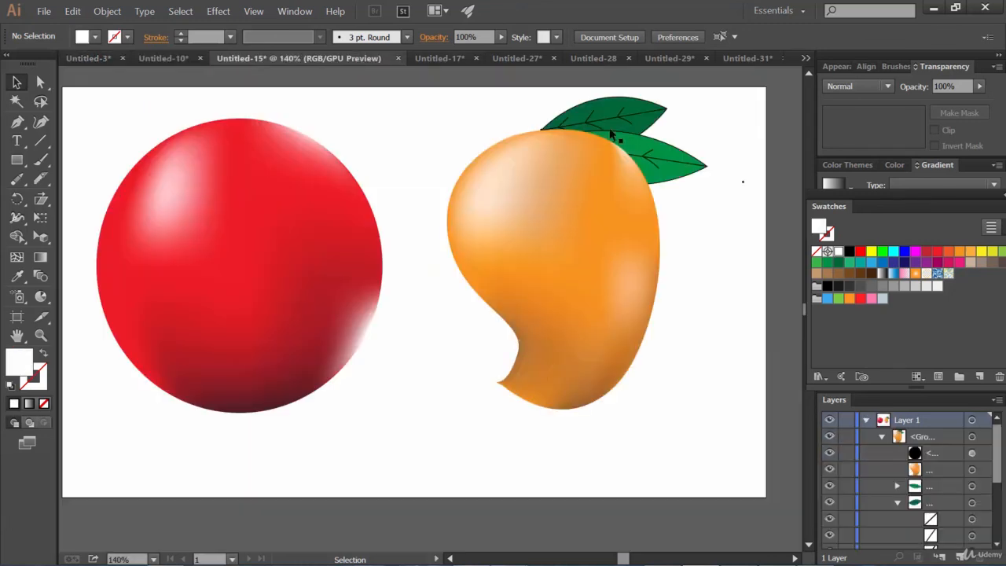
left_click(805, 58)
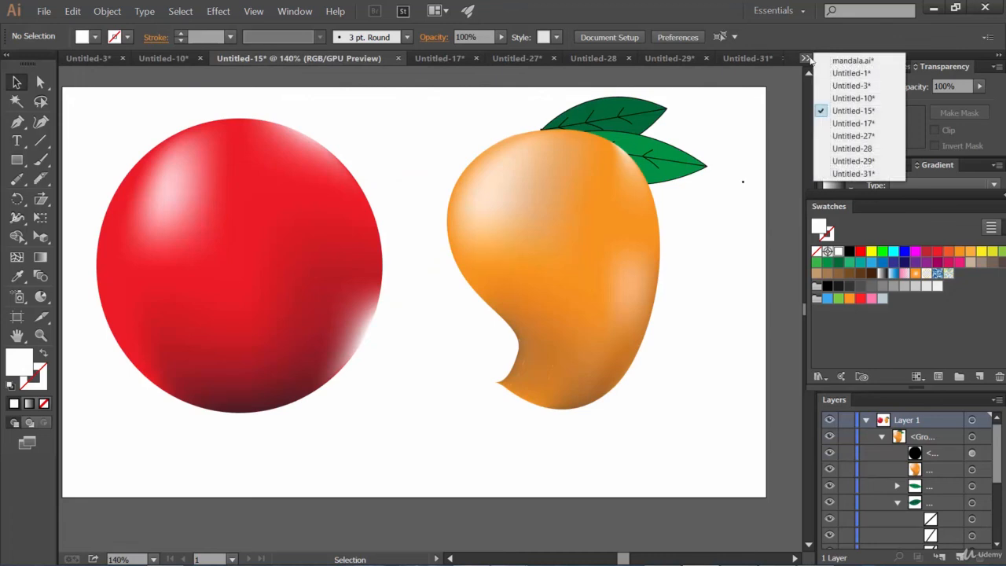
left_click(851, 73)
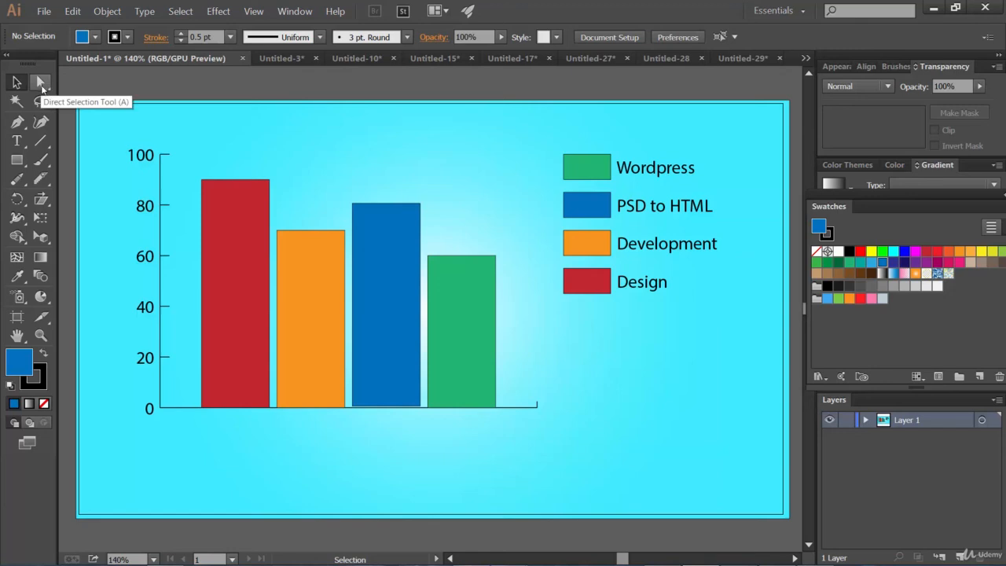
left_click(444, 61)
left_click(245, 59)
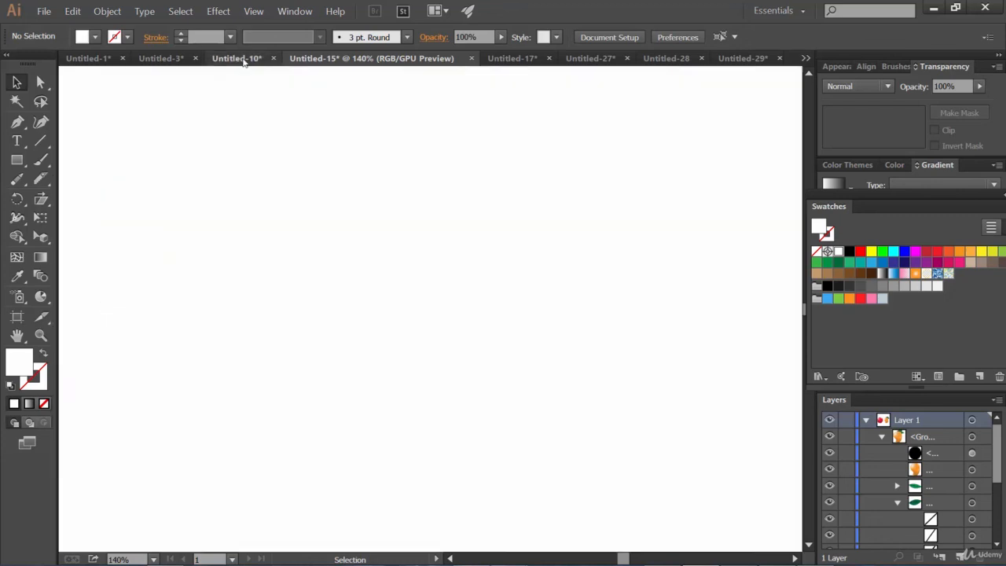
left_click(171, 60)
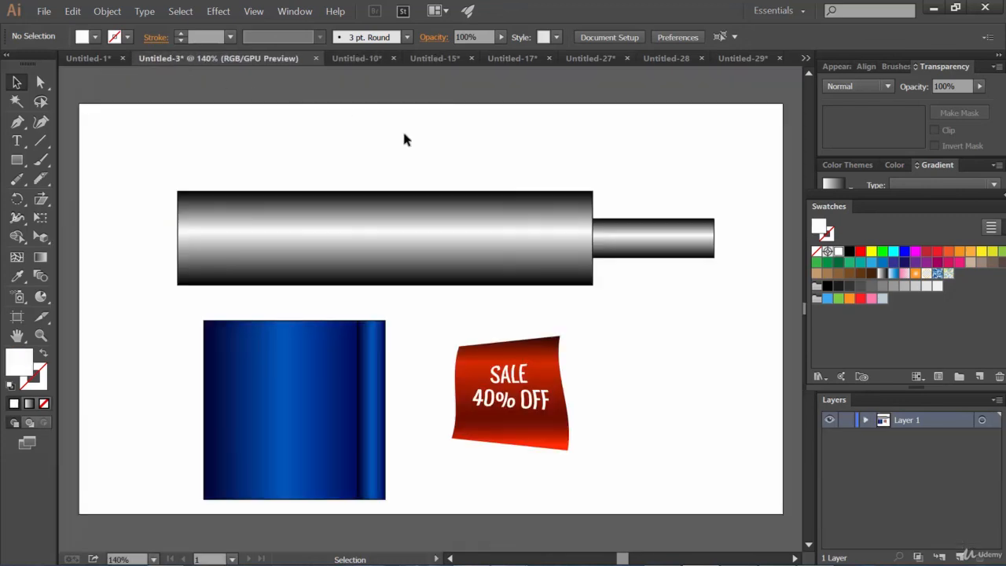